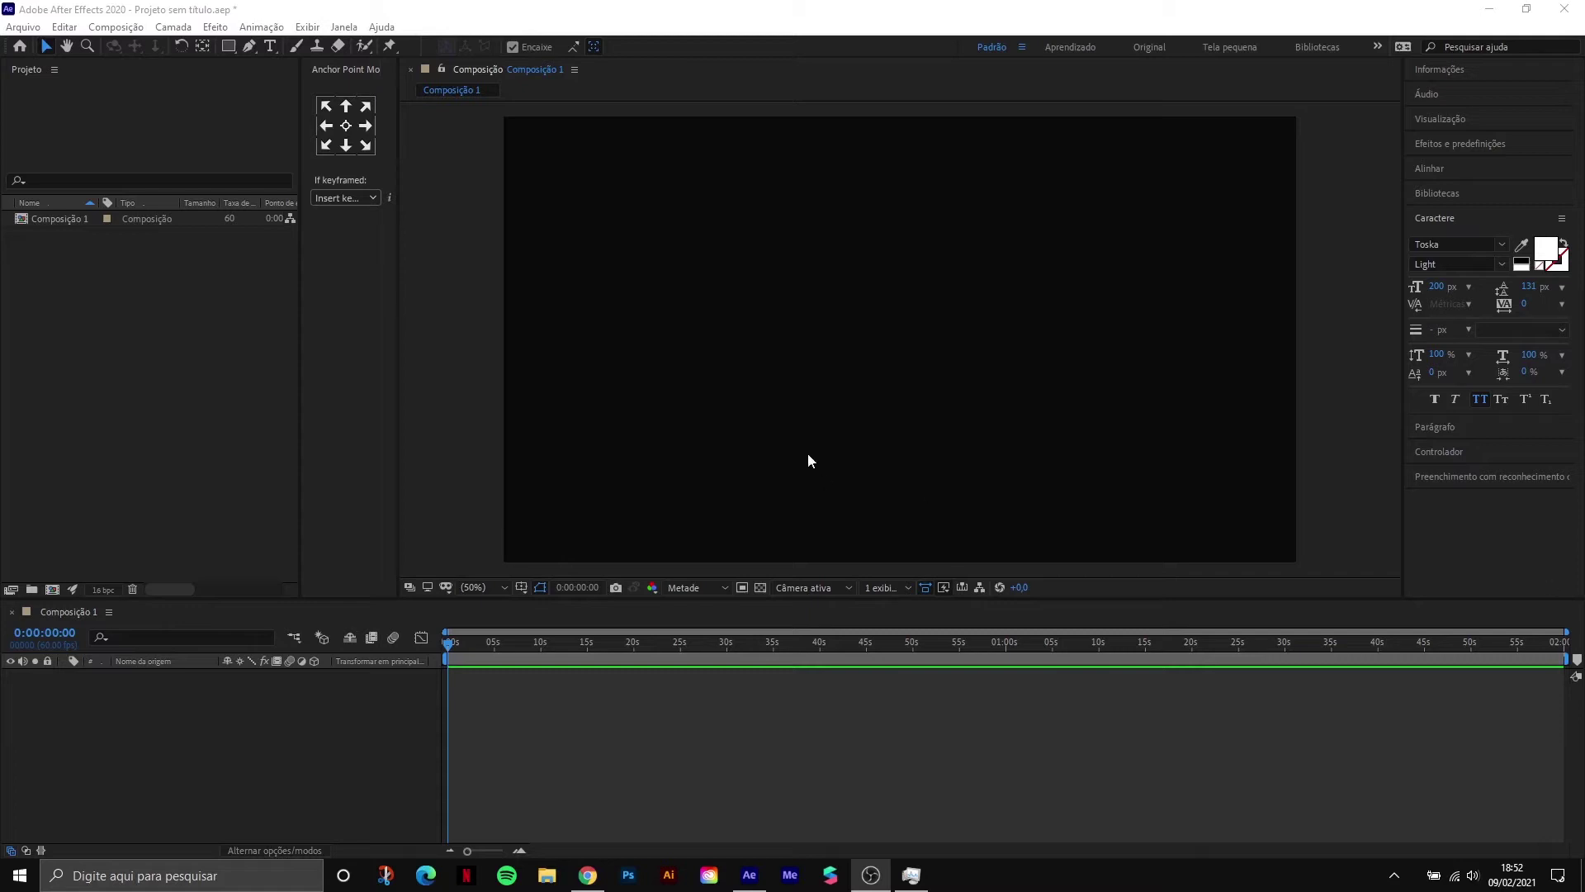
Type 'texto fogo' on the composition and centre it along with its anchor point.
key("ctrl+t")
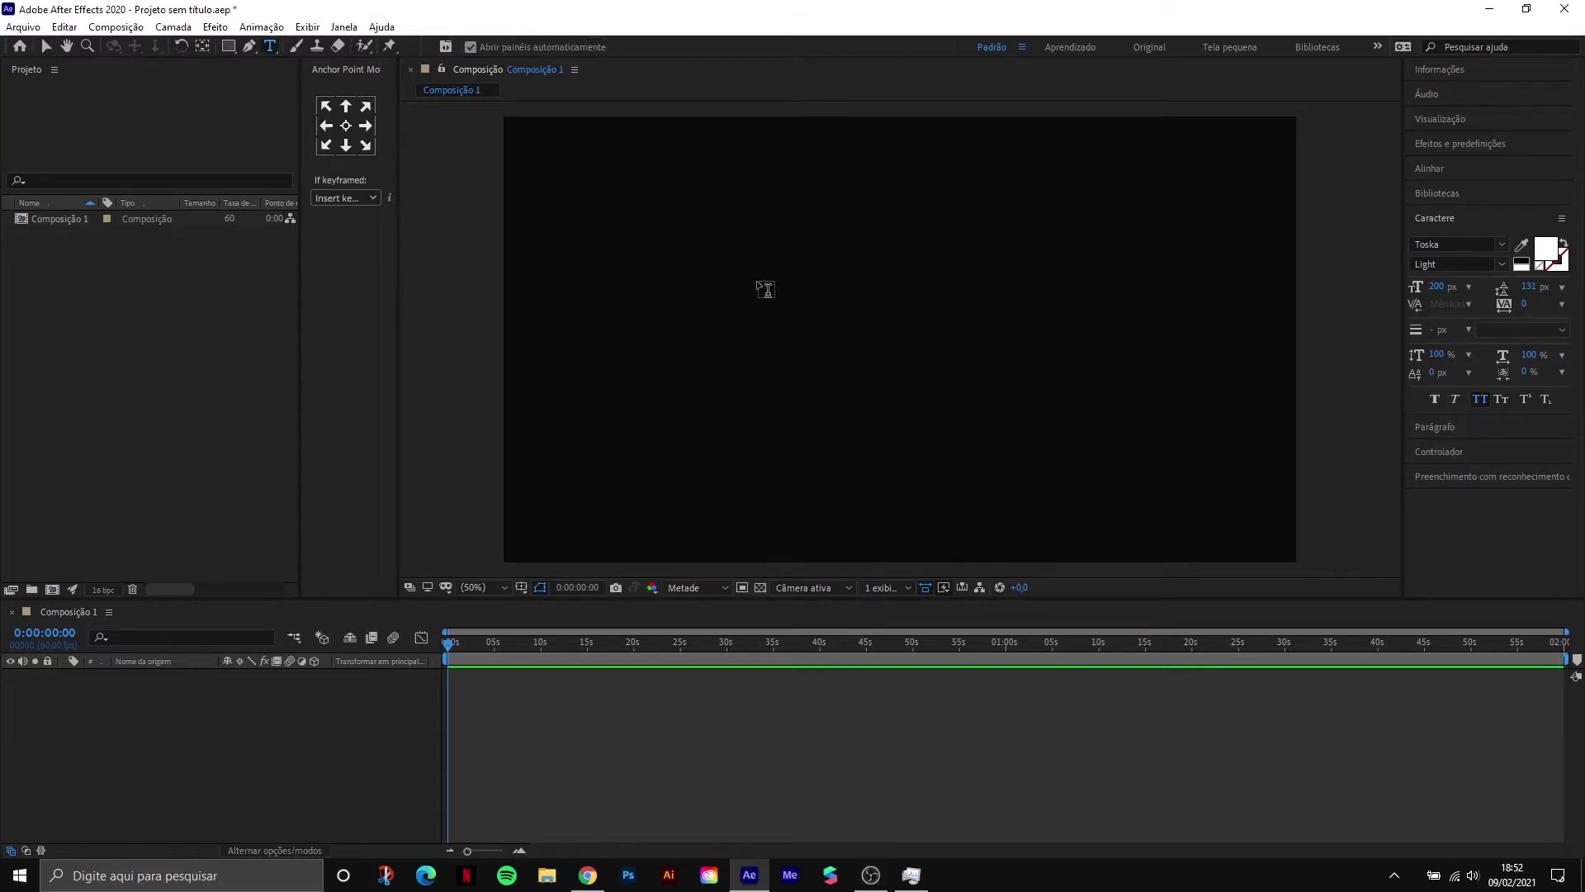
left_click(754, 281)
type("texto fo")
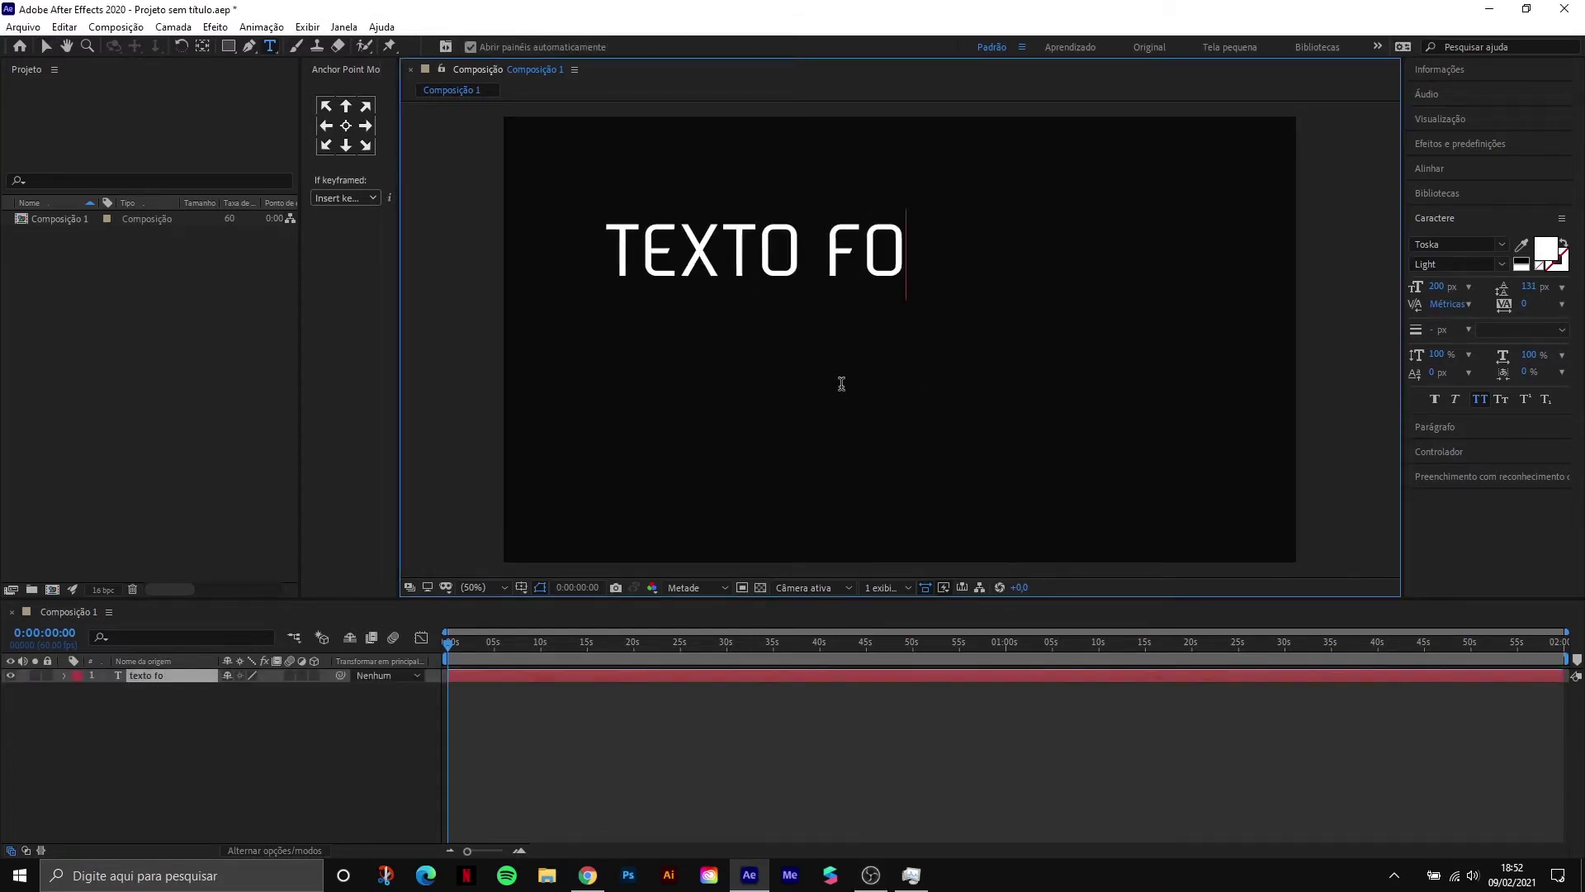
type("go")
left_click(45, 47)
key("ctrl+alt+Home")
key("ctrl+Home")
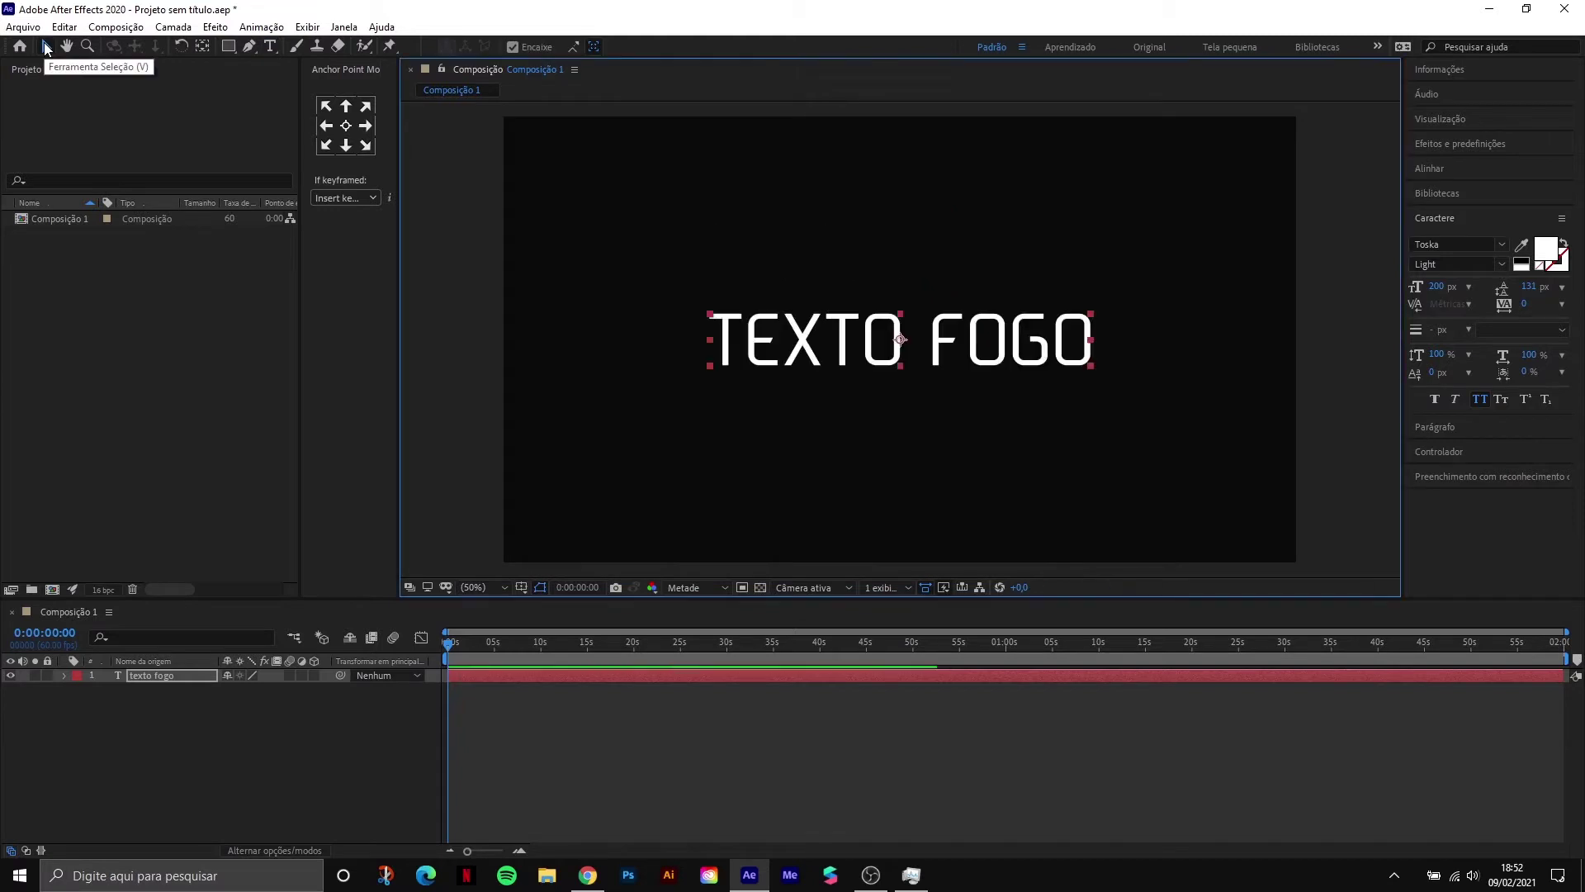
Set the text's font size to 300 px and leading to 0.
left_click(1475, 395)
type("300")
key("Return")
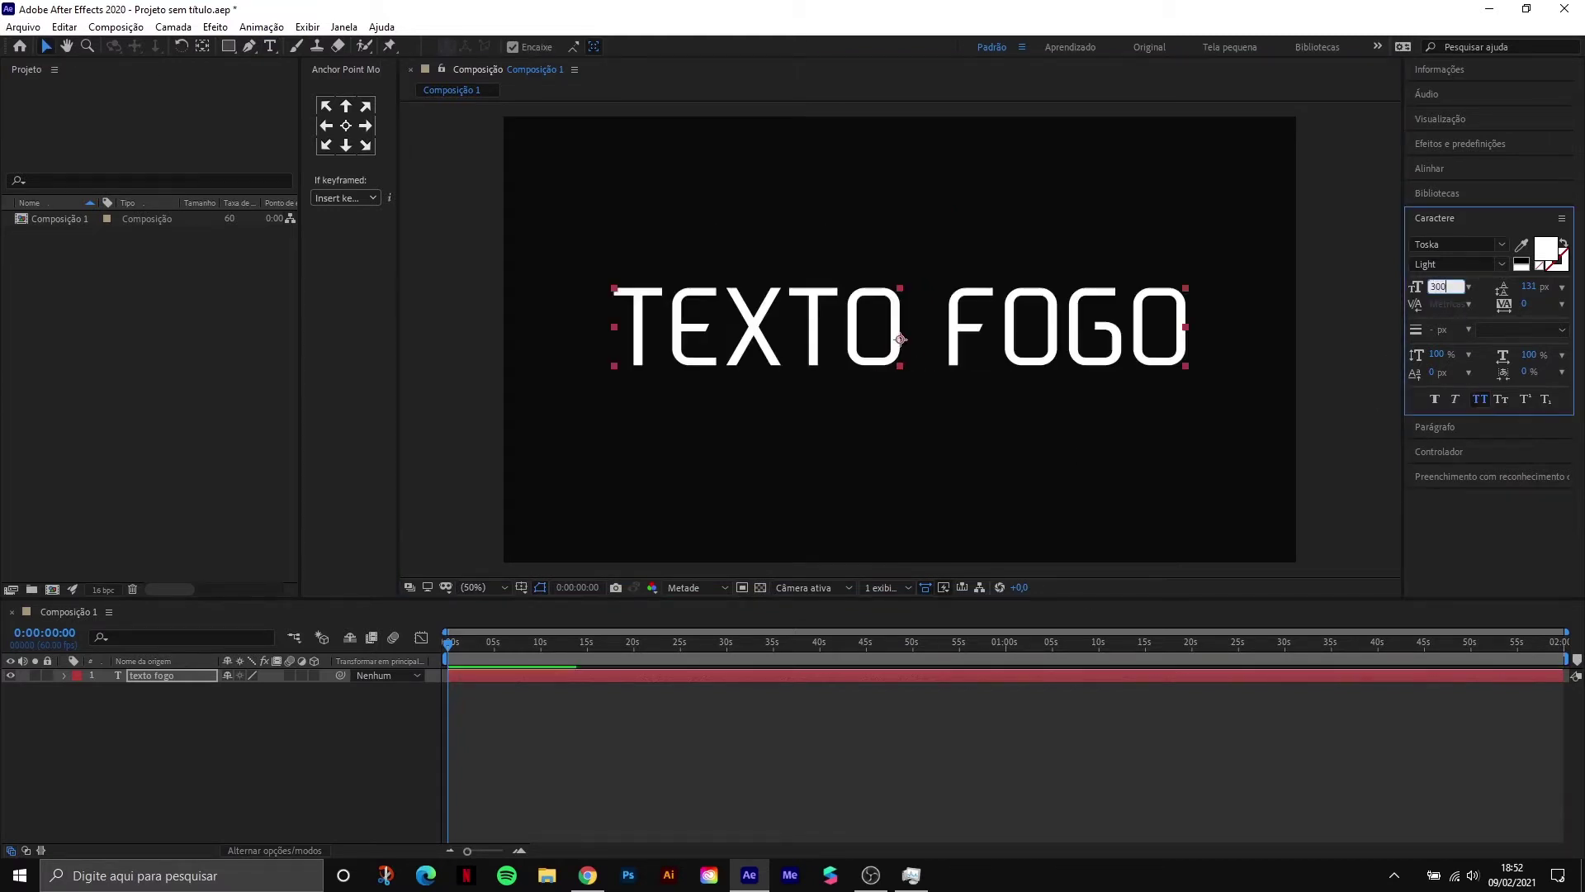
left_click(1531, 287)
type("0")
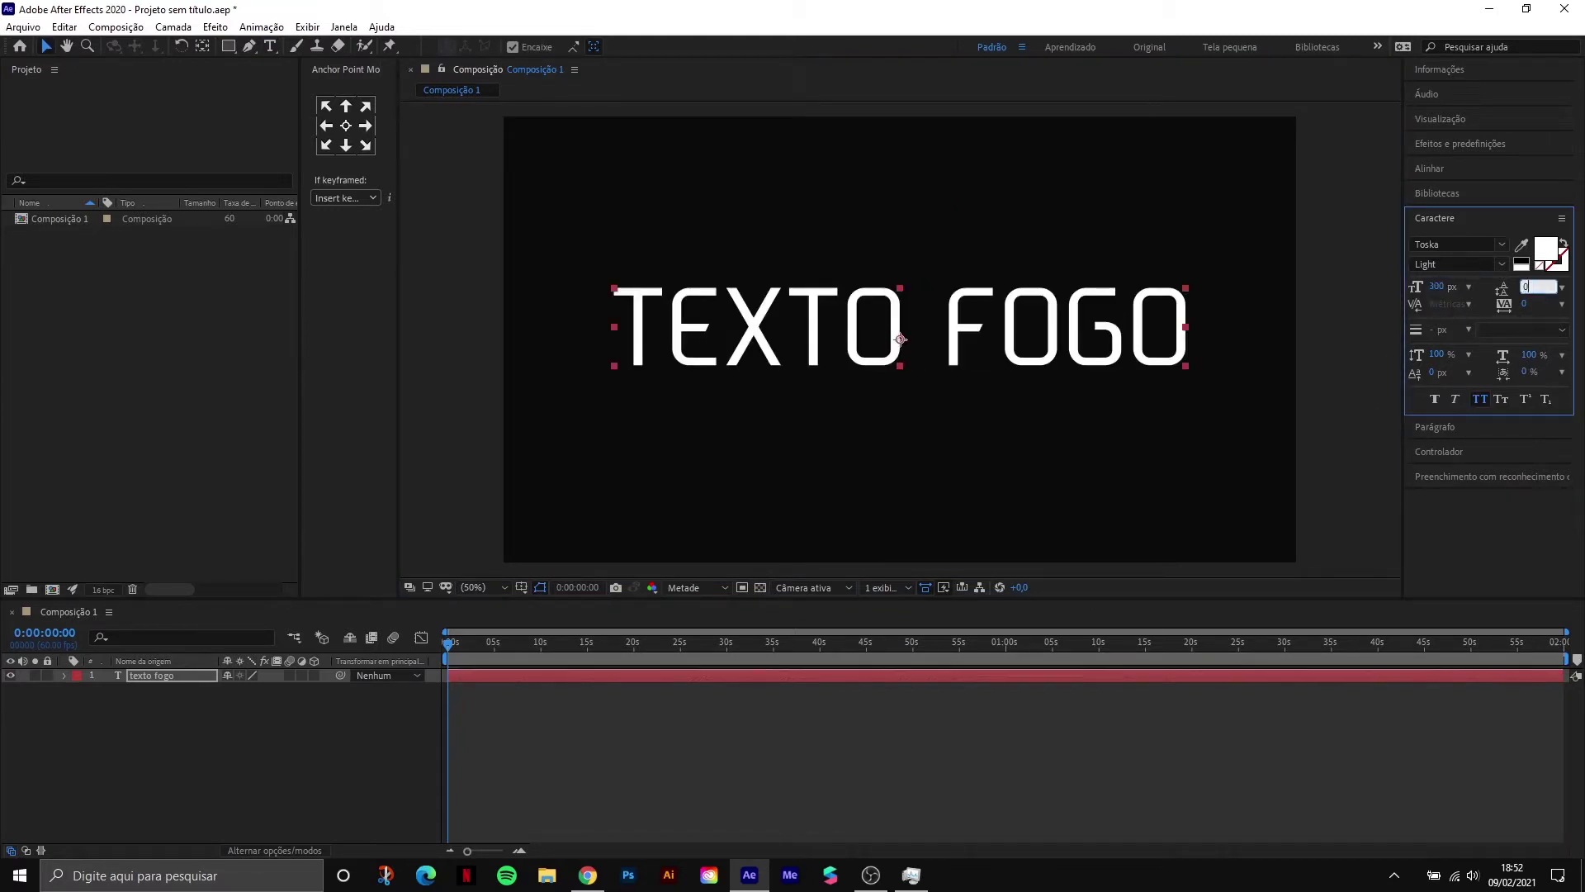
key("Tab")
Set tracking to -25 after trying -100, -10, -50 and -15.
type("-100")
key("Return")
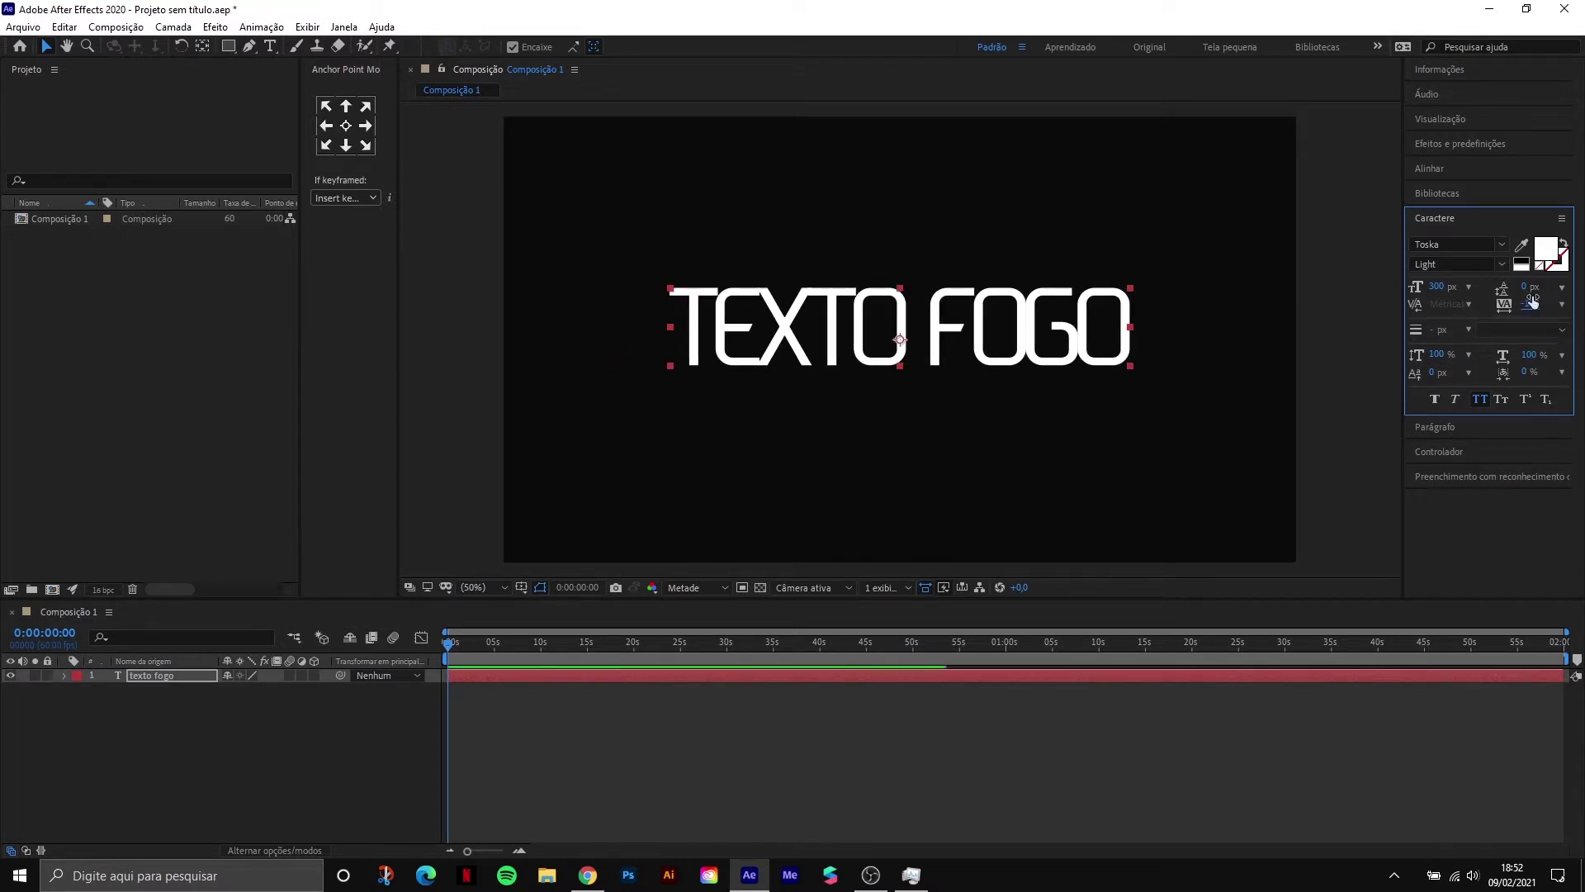
left_click(1534, 304)
type("-10")
key("Return")
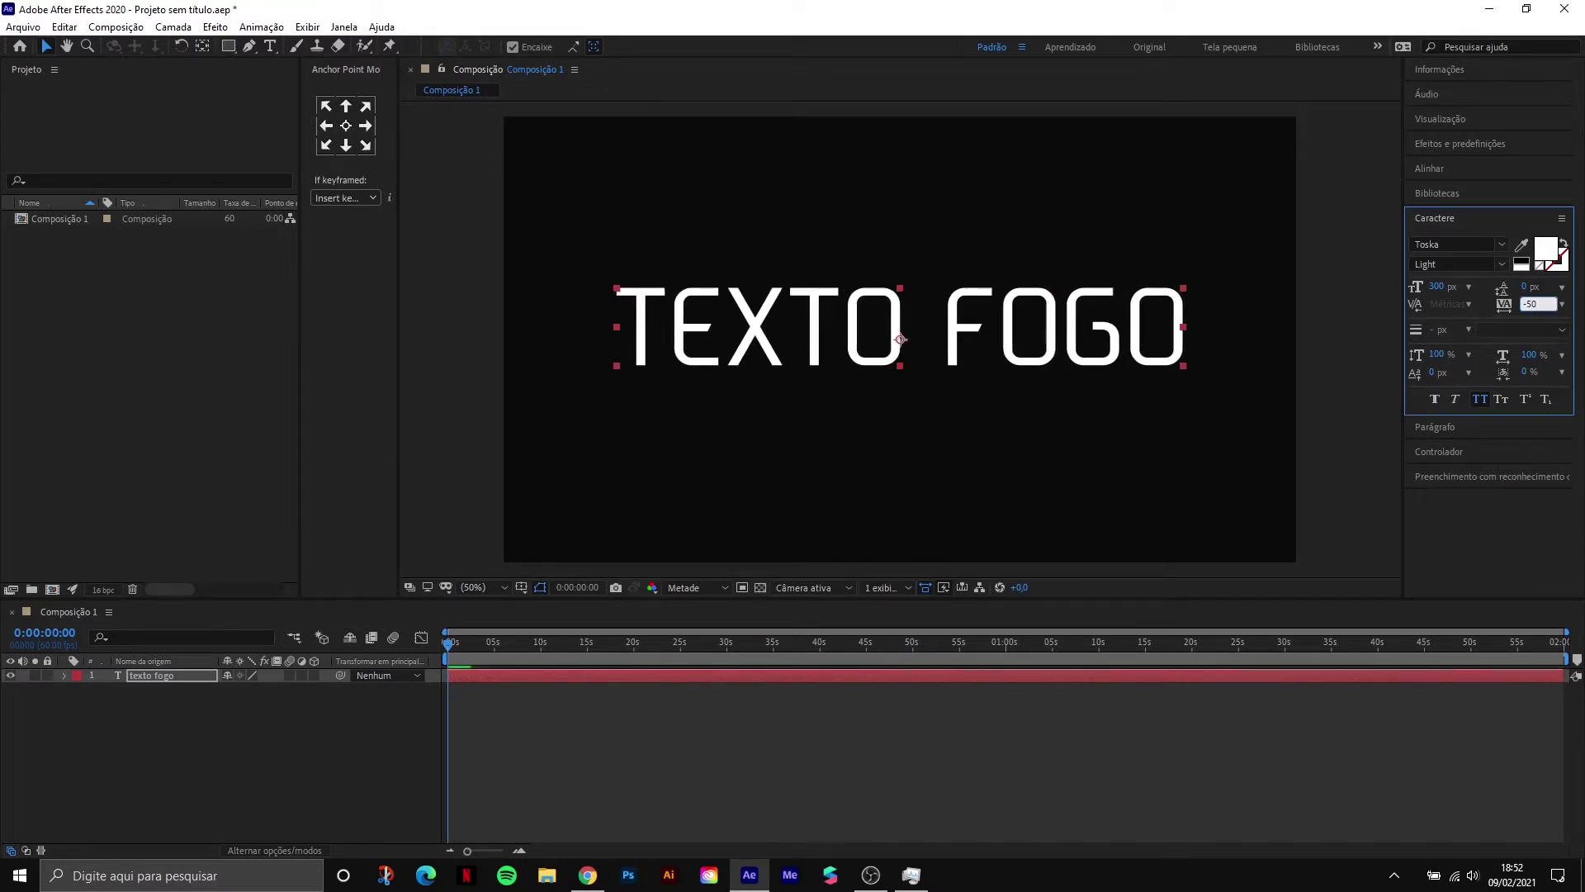
type("-50")
key("Return")
type("-15")
key("Return")
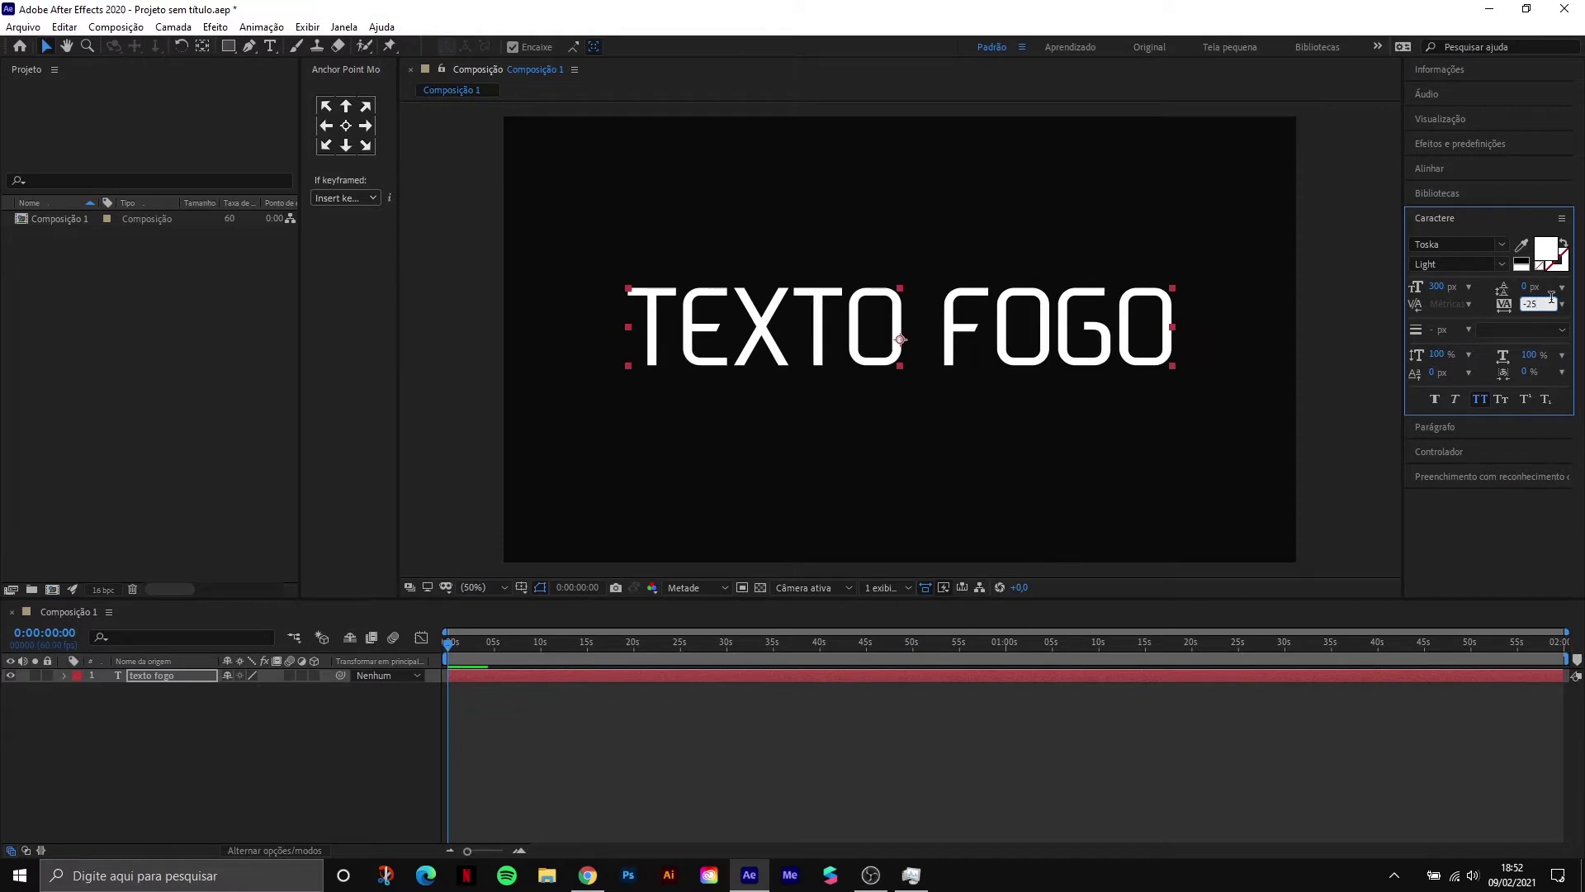
type("-25")
left_click(1261, 243)
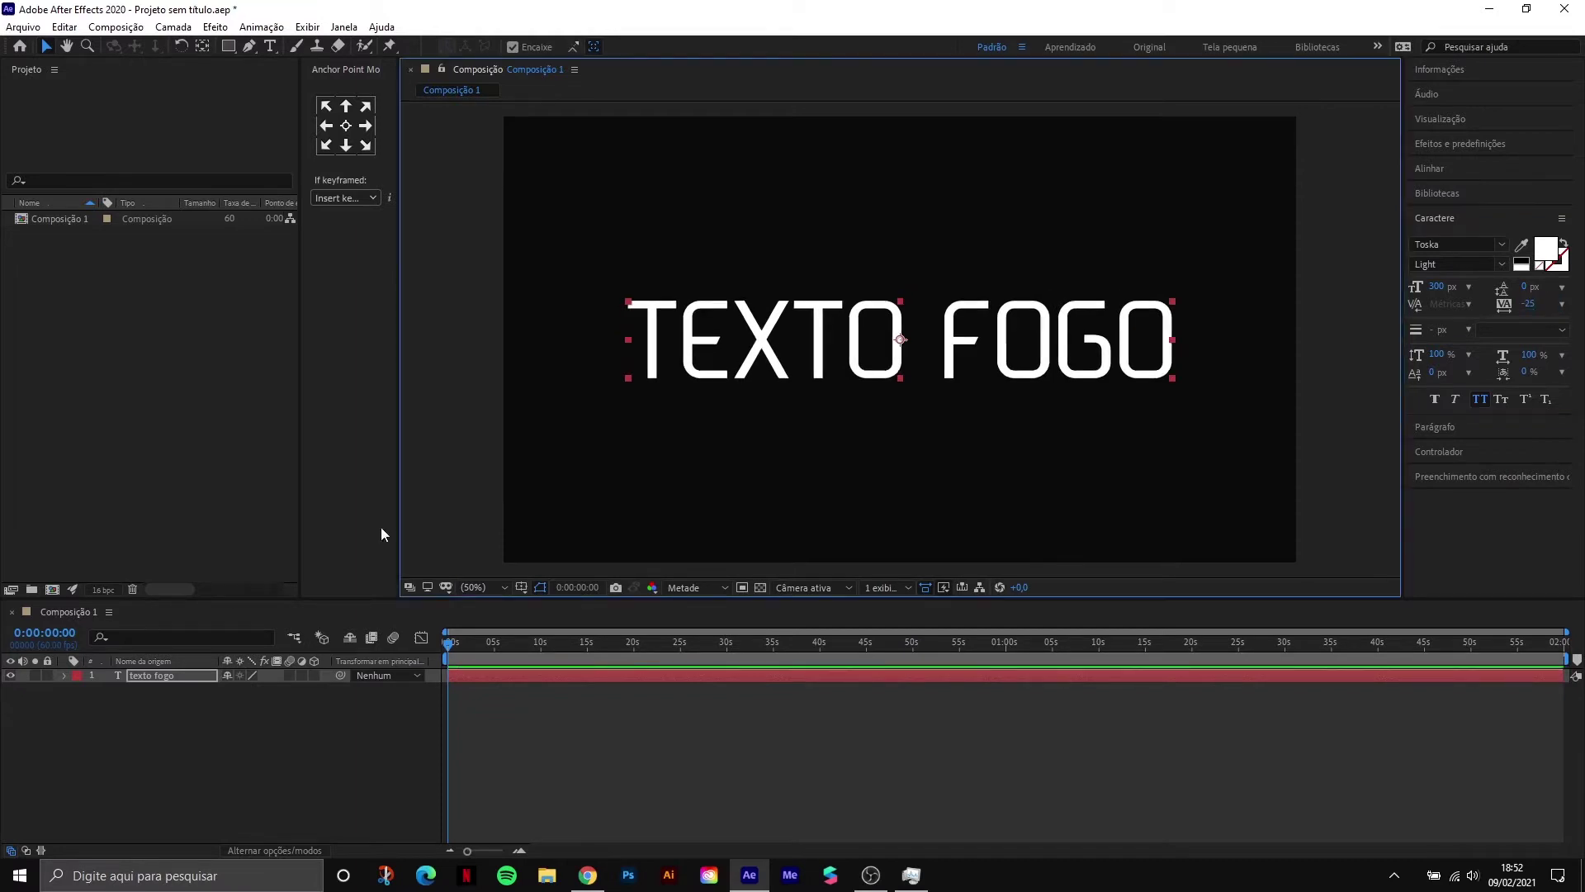
Deselect all layers in the timeline.
left_click(161, 687)
left_click(161, 677)
left_click(167, 768)
Add a new orange solid layer from the timeline's context menu.
right_click(167, 768)
mouse_move(226, 580)
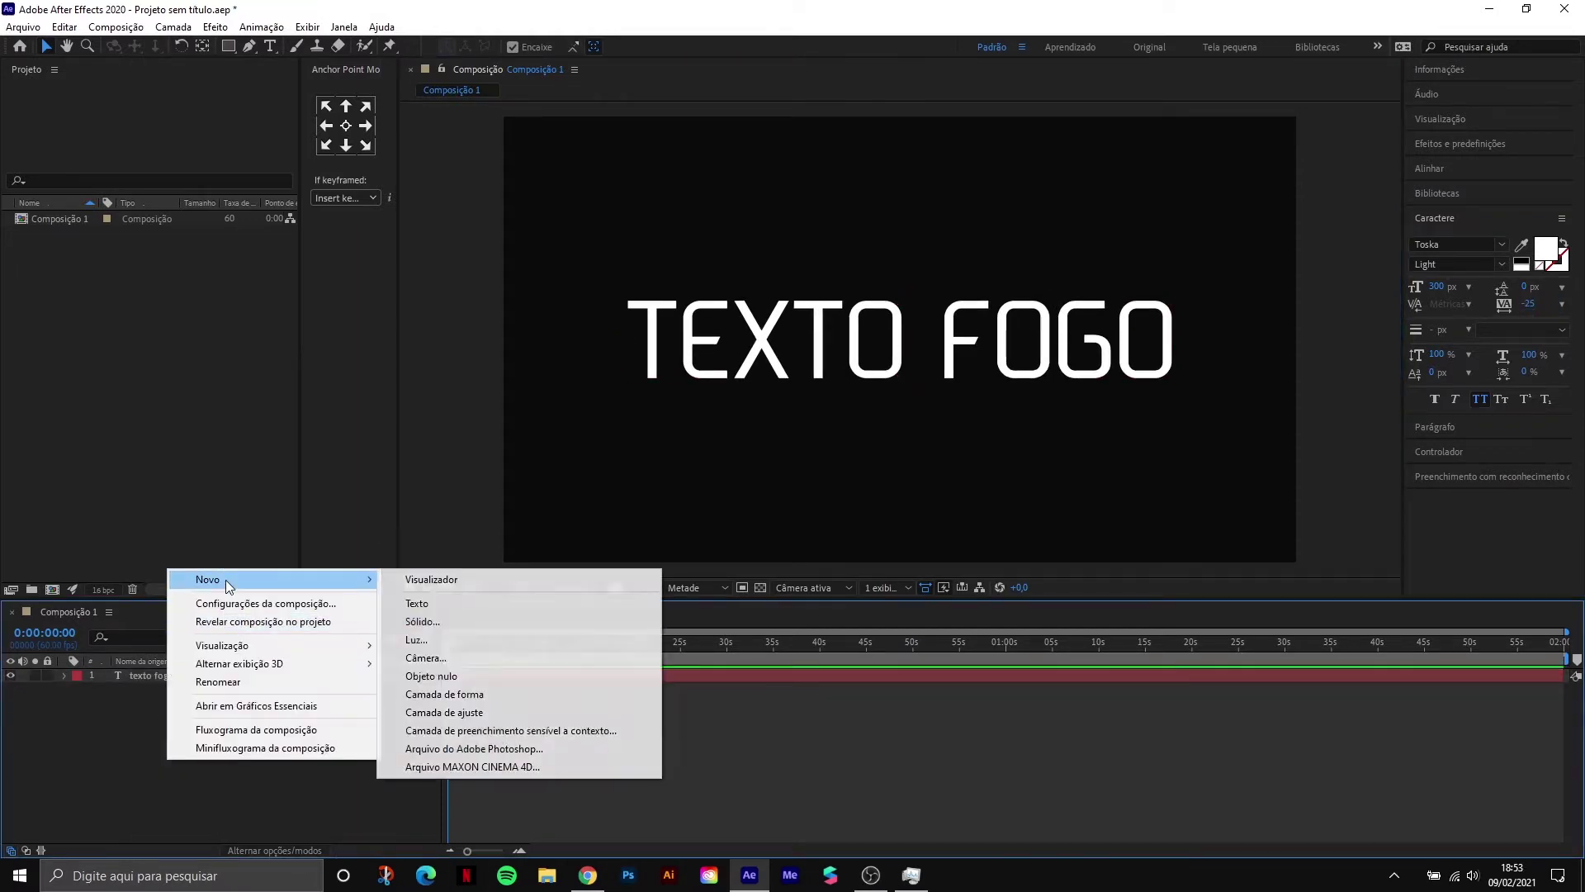
left_click(535, 616)
left_click(1199, 505)
left_click(1213, 261)
left_click(1344, 68)
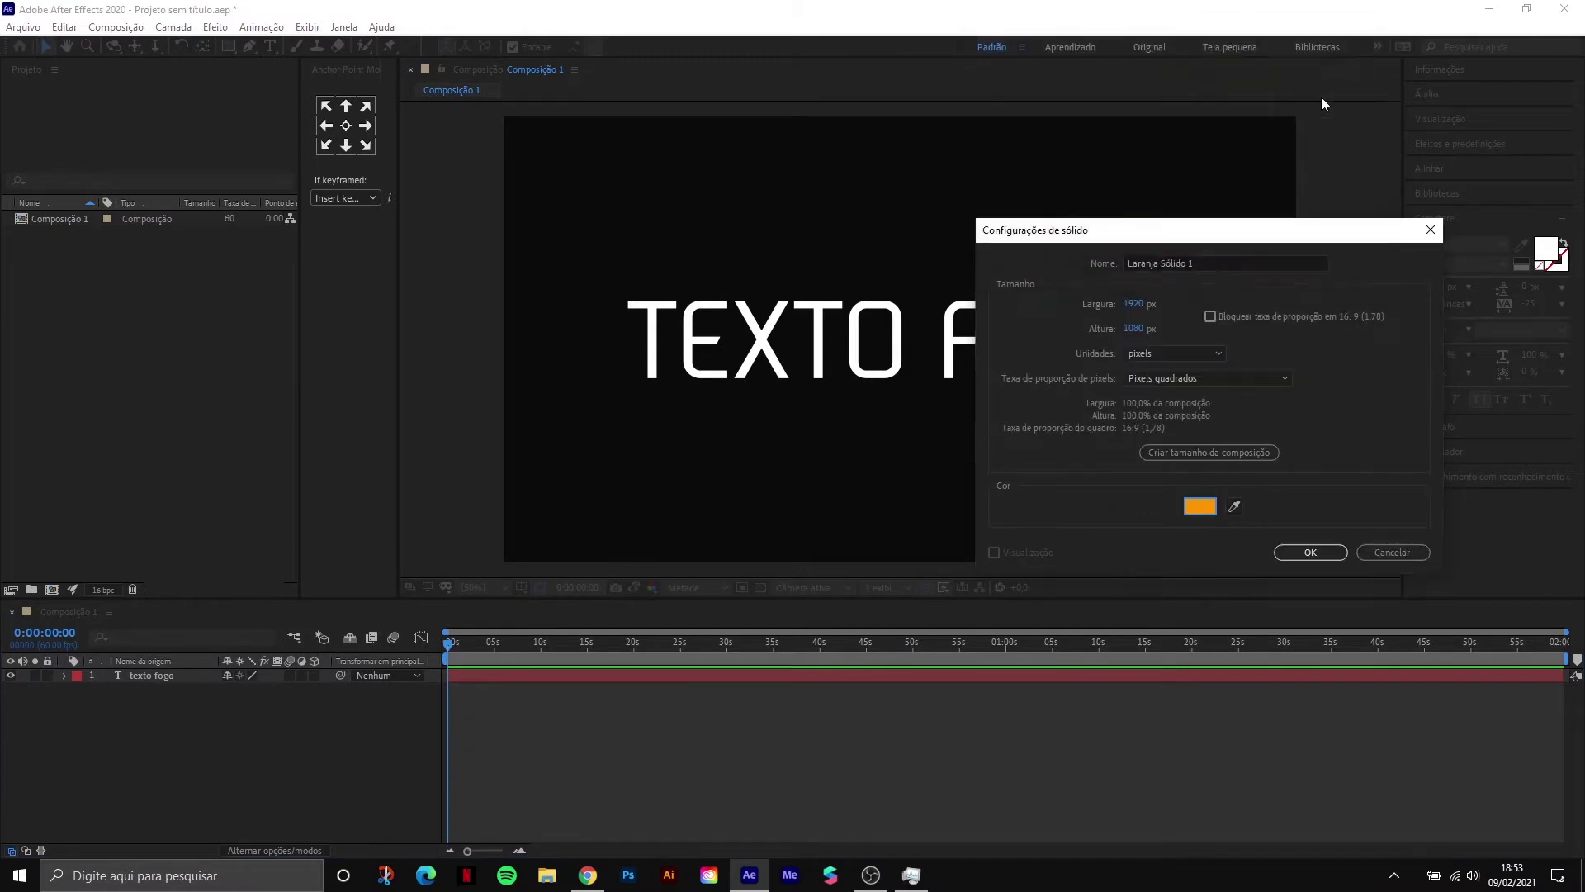
left_click(1310, 552)
Apply Video Copilot Saber to the solid and choose the Fire preset.
left_click(214, 27)
mouse_move(322, 533)
left_click(495, 526)
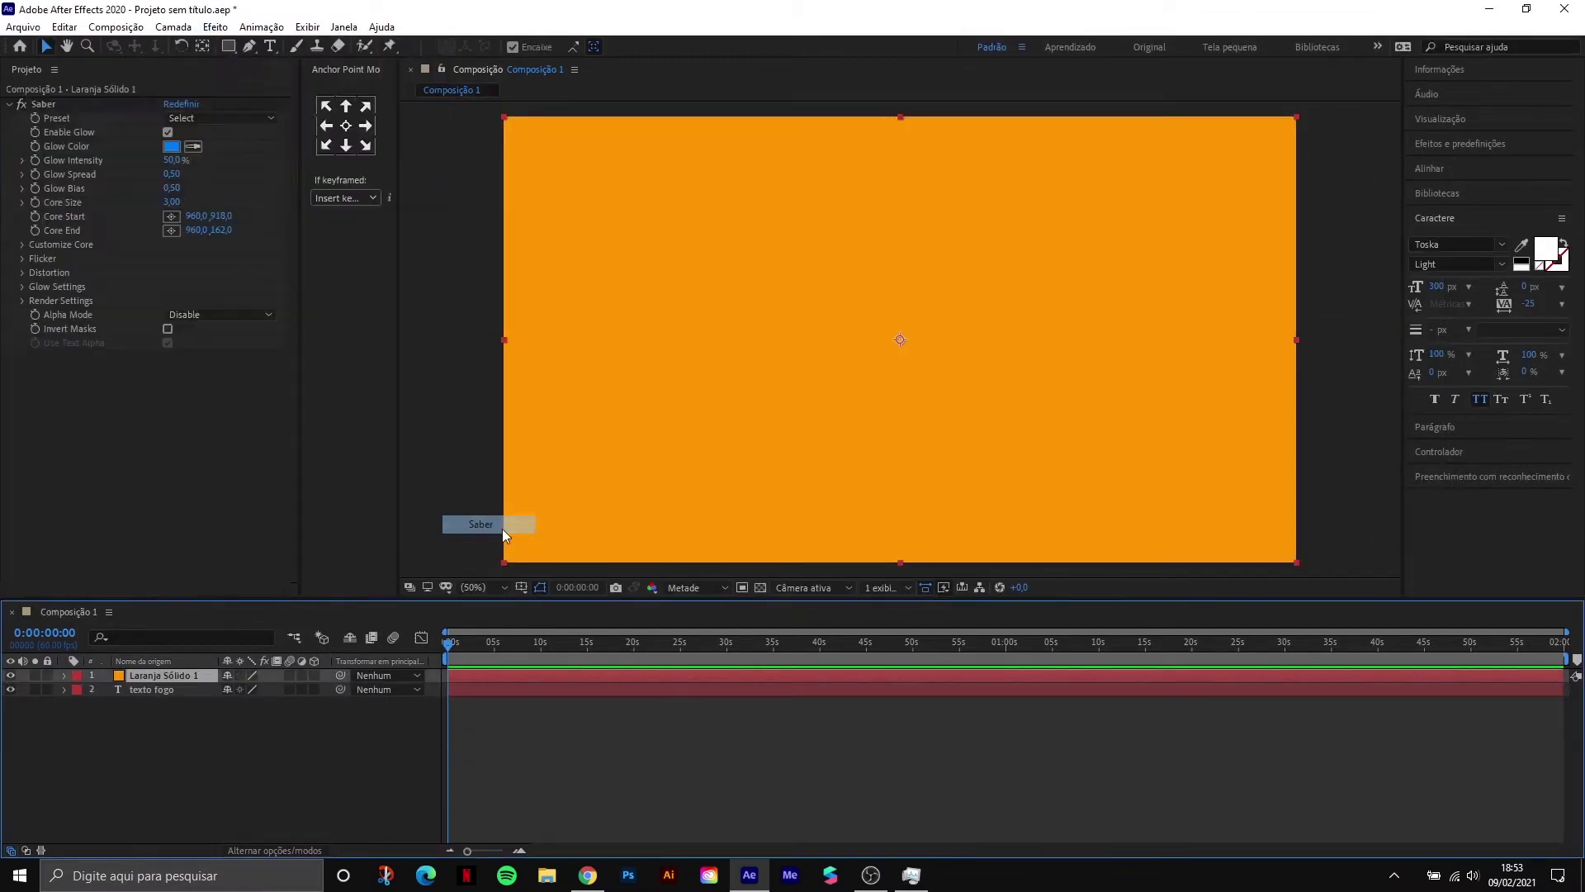
left_click(263, 119)
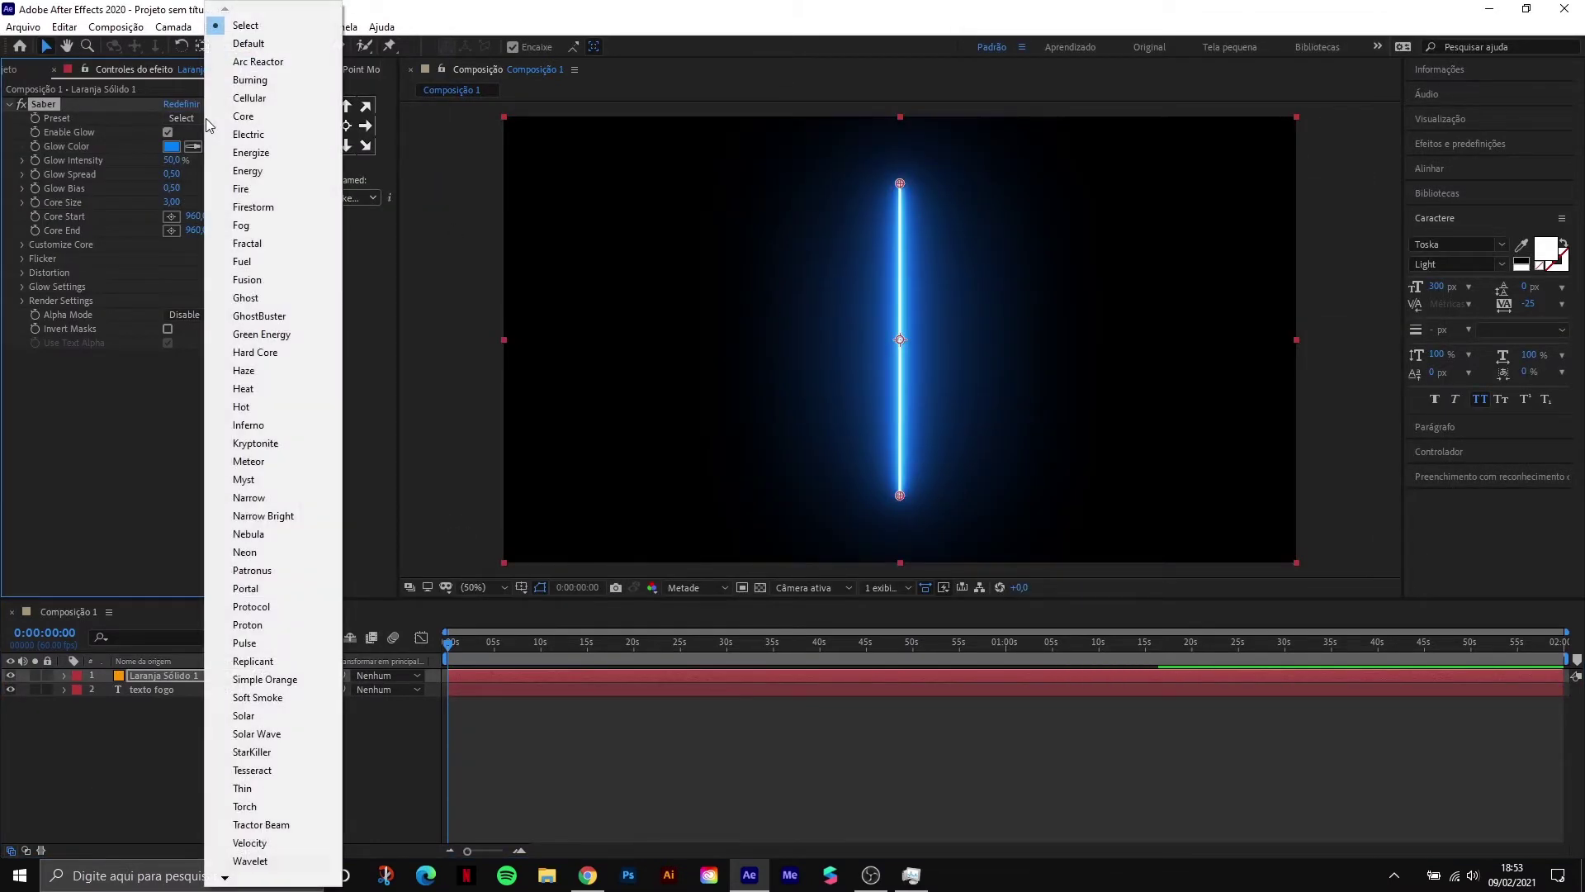
left_click(266, 189)
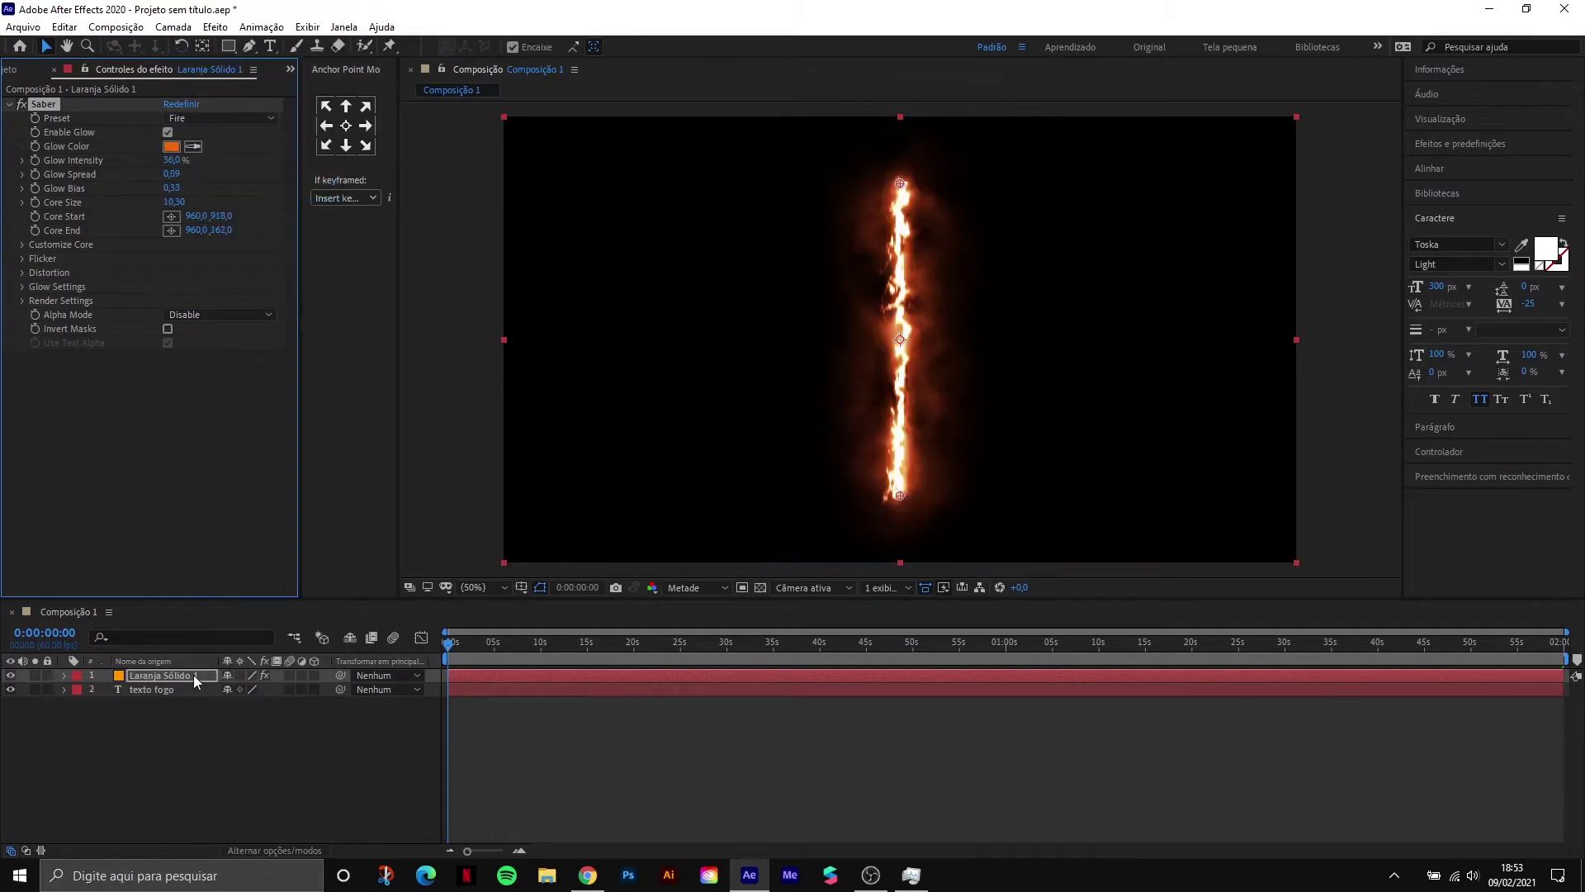
In Customize Core, set Core Type to Text Layer using '2. texto fogo', then preview.
left_click(22, 272)
left_click(23, 314)
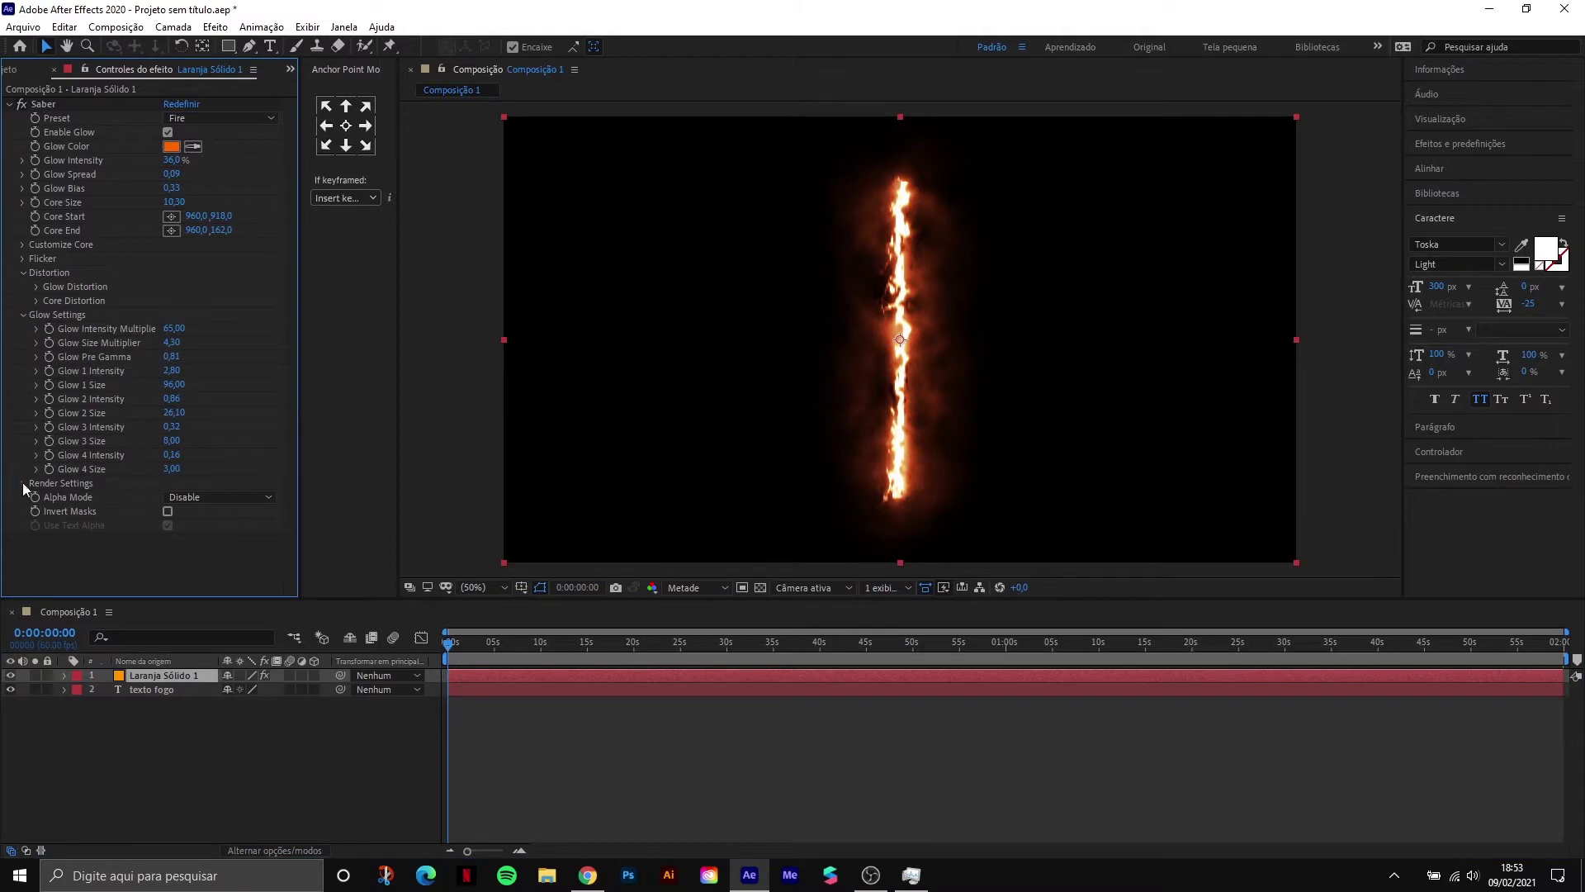
scroll(165, 413, "down", 2)
scroll(229, 513, "up", 2)
left_click(22, 244)
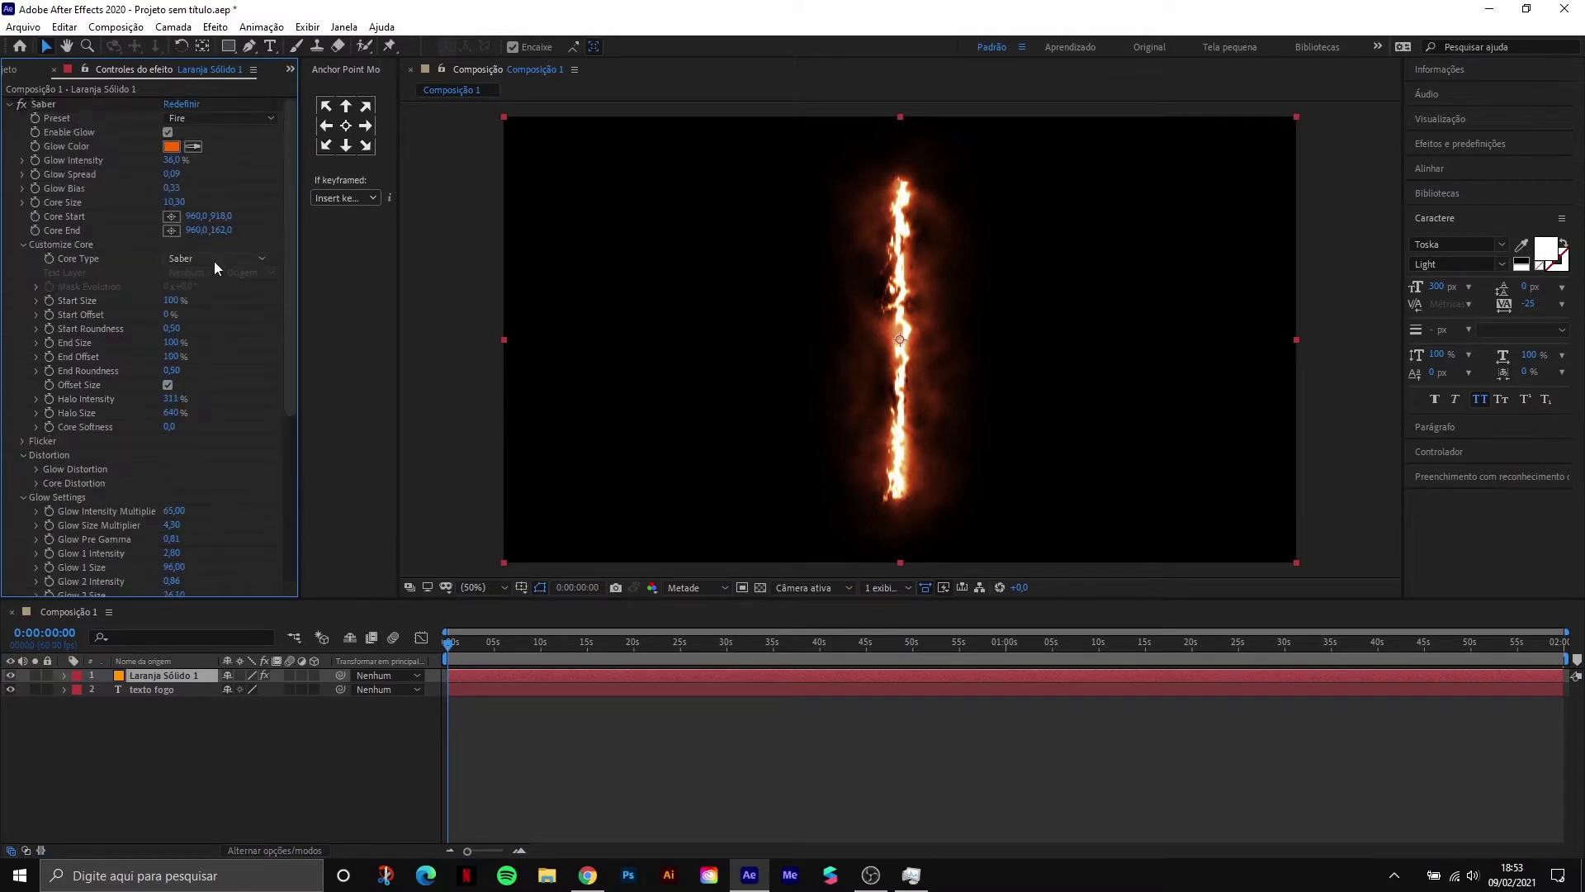
left_click(216, 259)
left_click(221, 312)
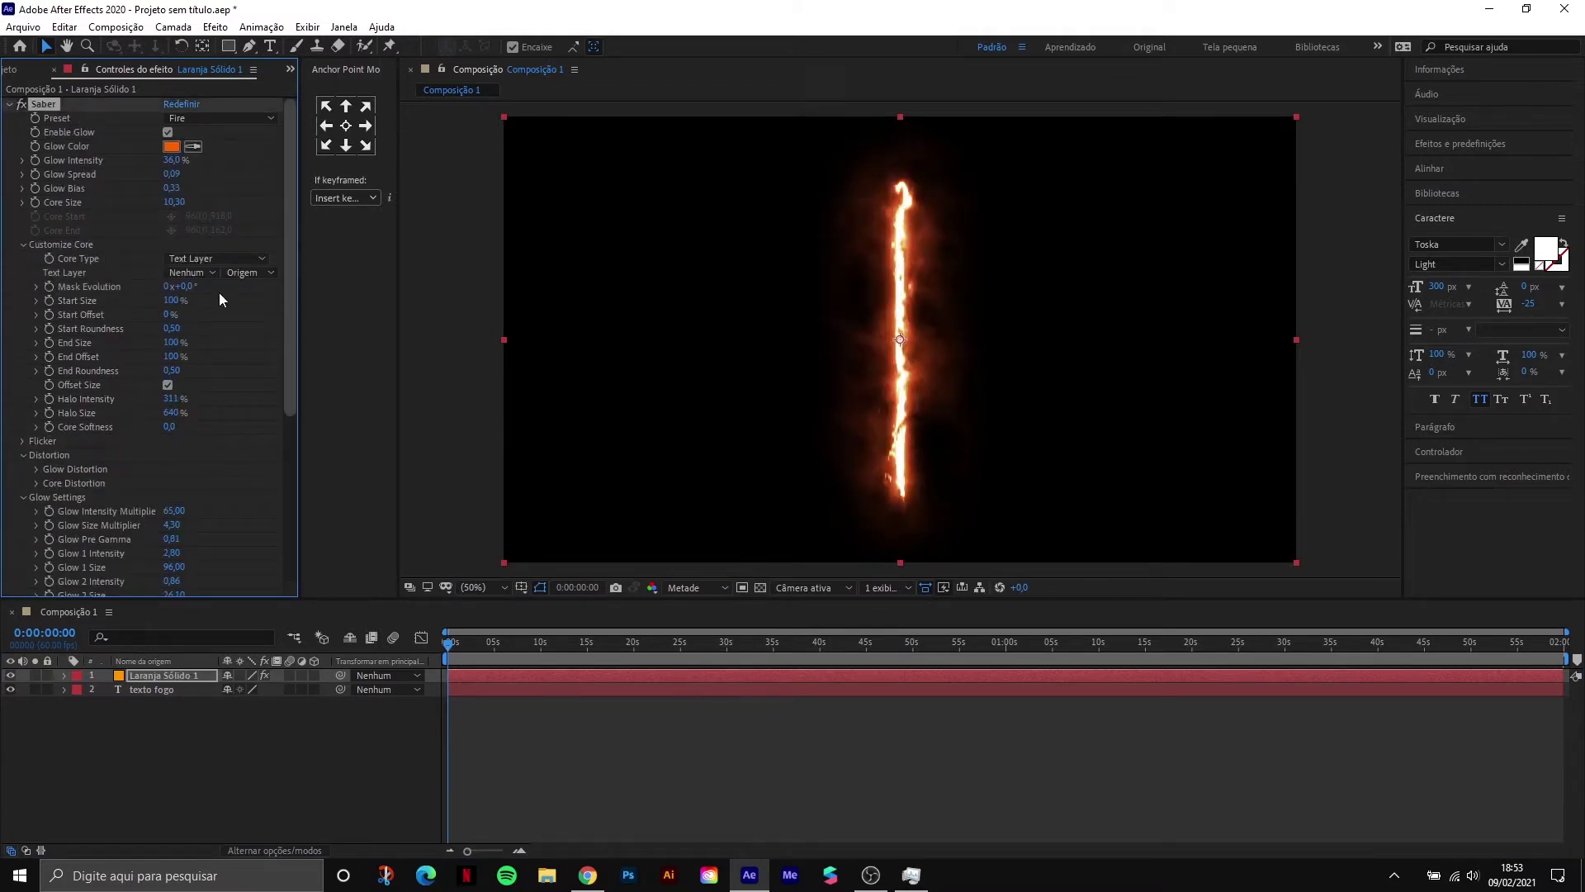
left_click(191, 273)
left_click(211, 333)
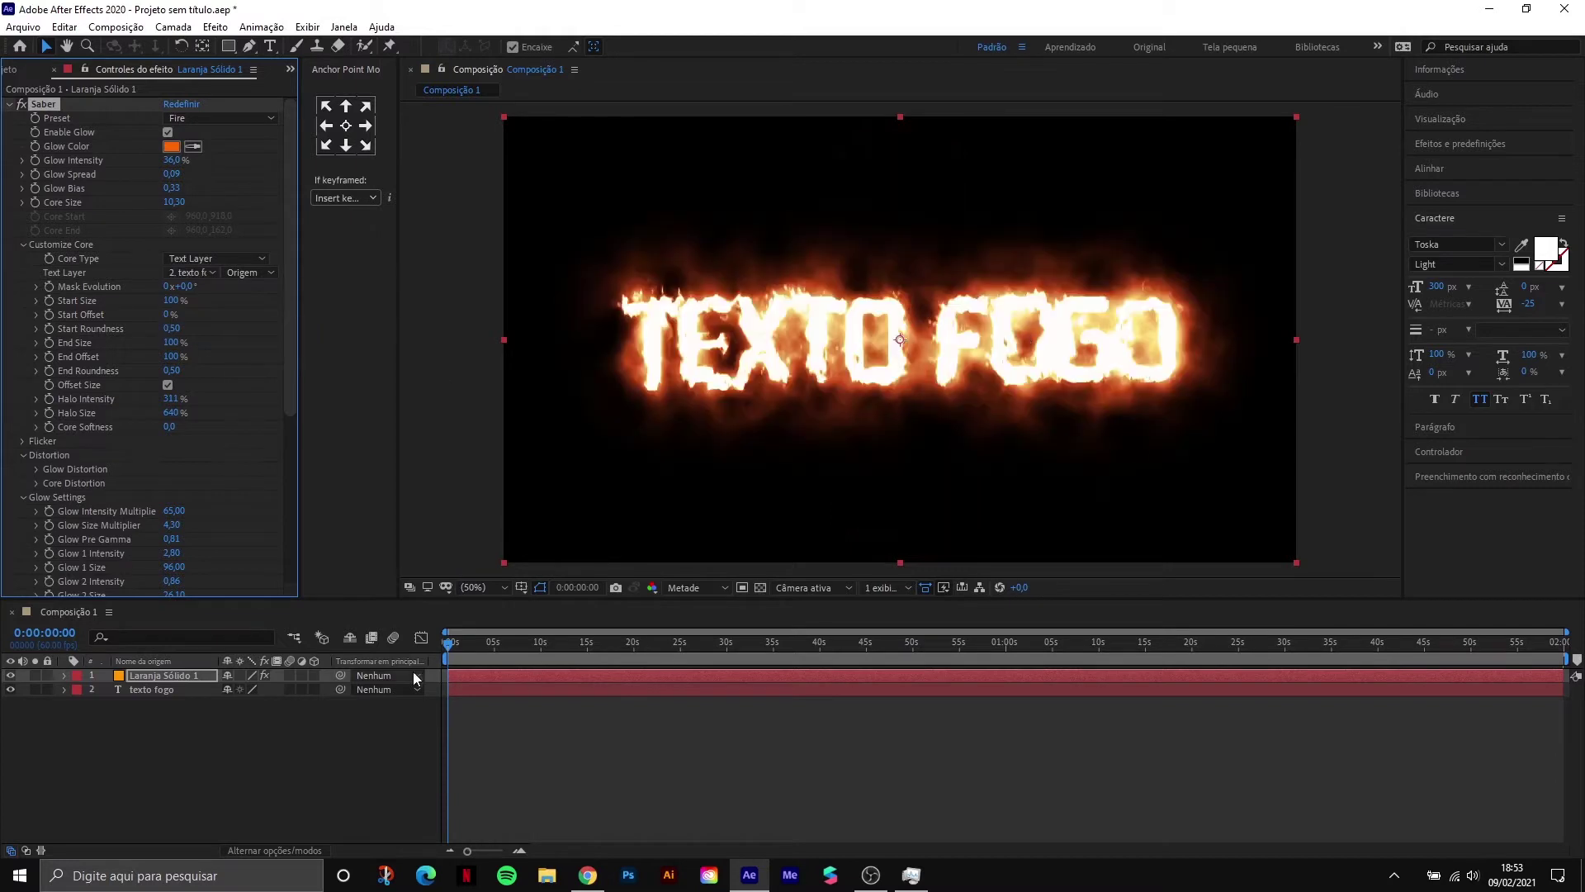
key("space")
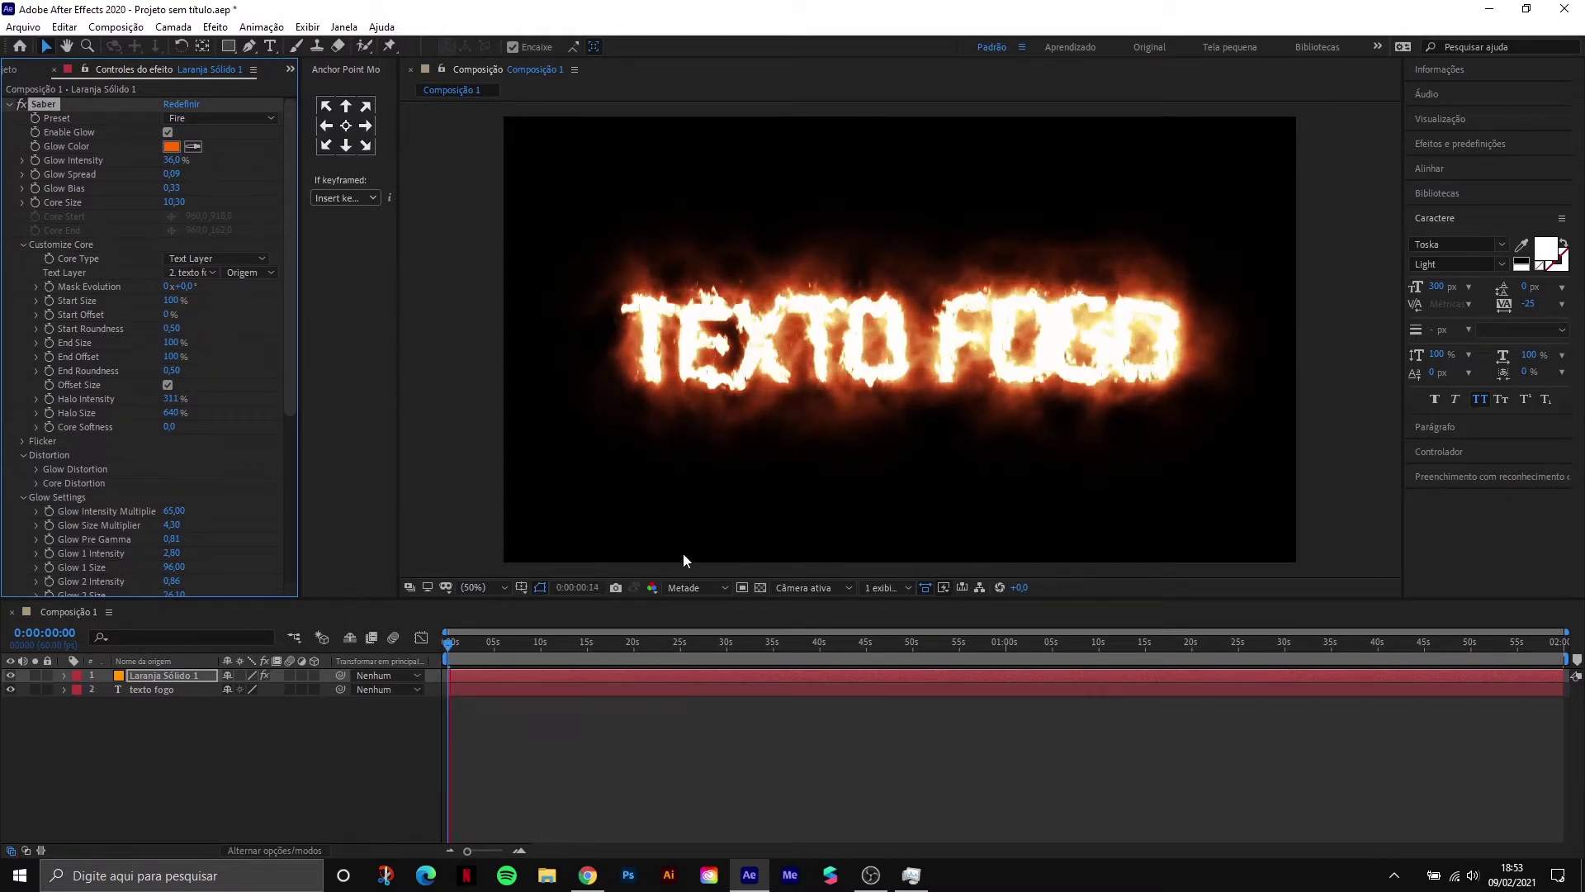
Lower Saber's Glow Intensity to 10% and preview the tighter glow.
left_click_drag(171, 161, 162, 160)
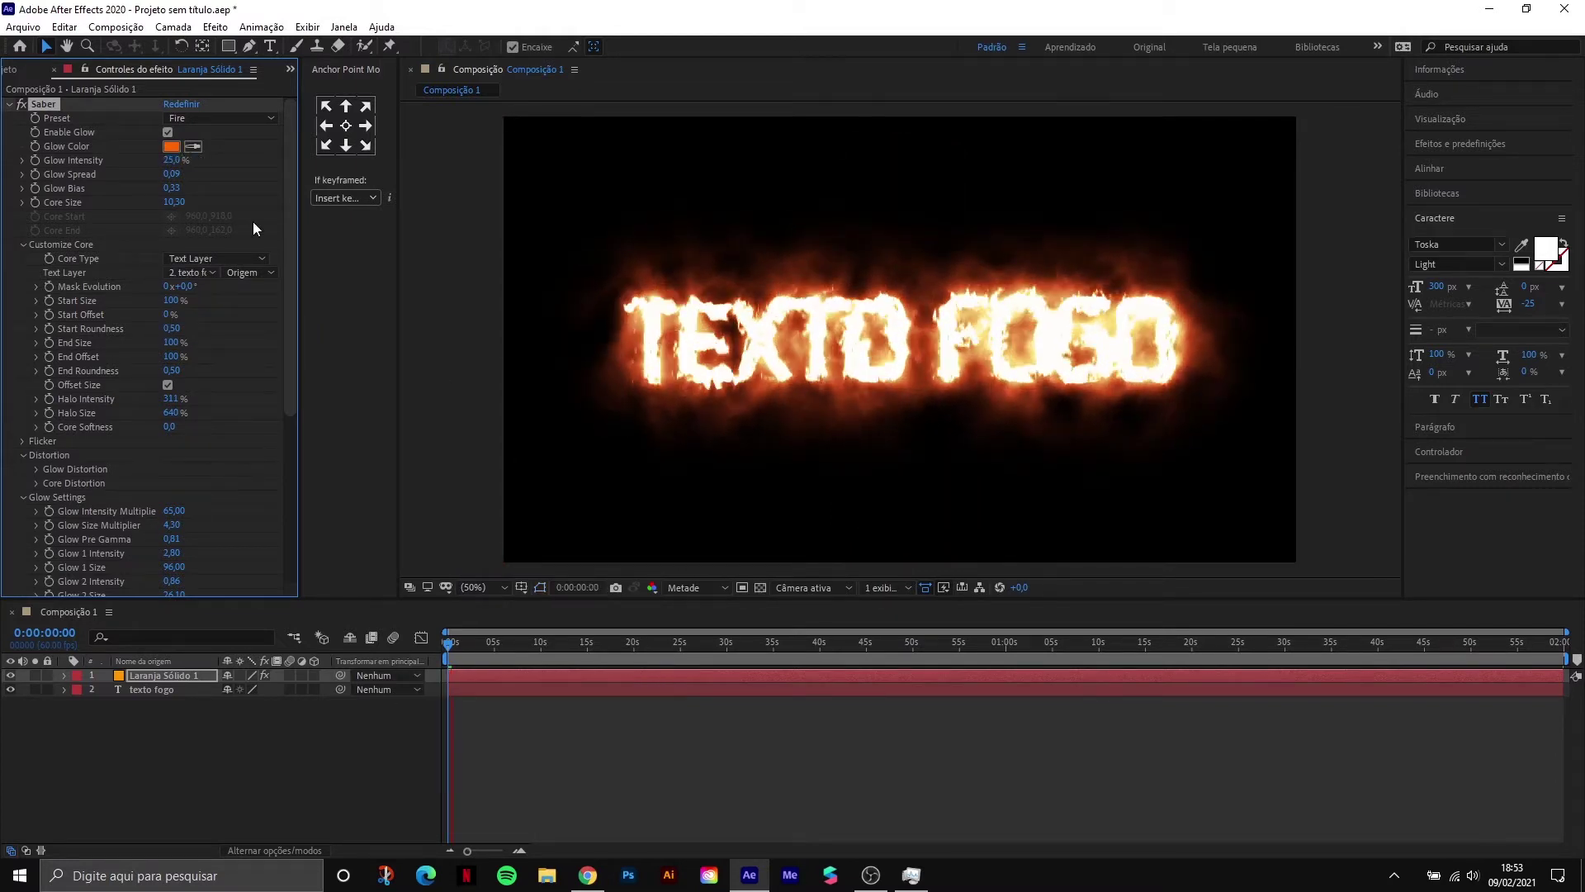
key("space")
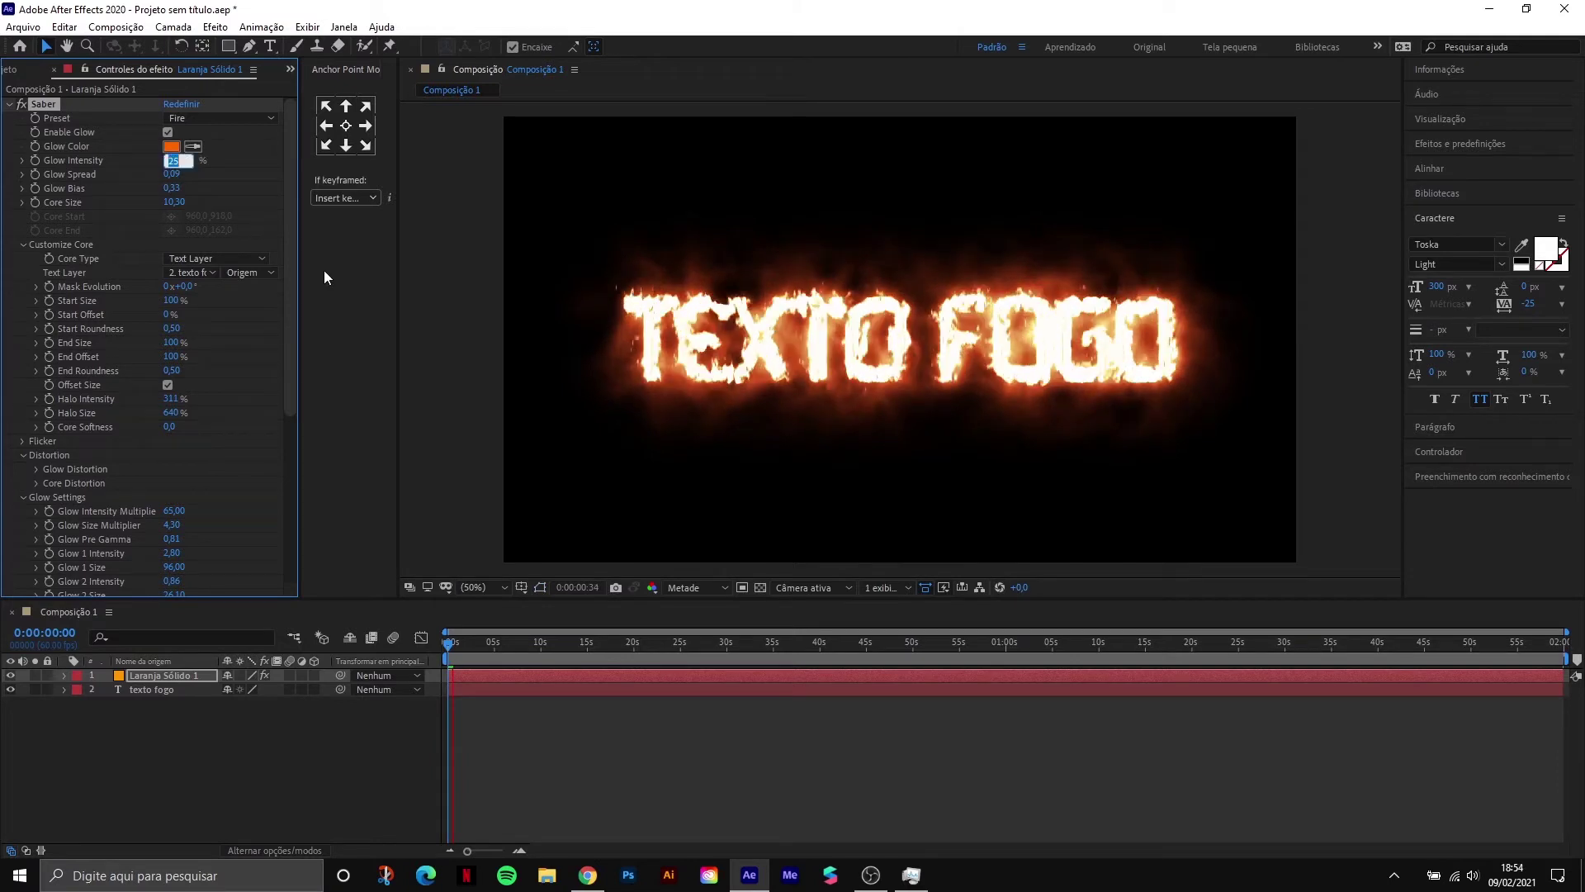
type("10")
key("Return")
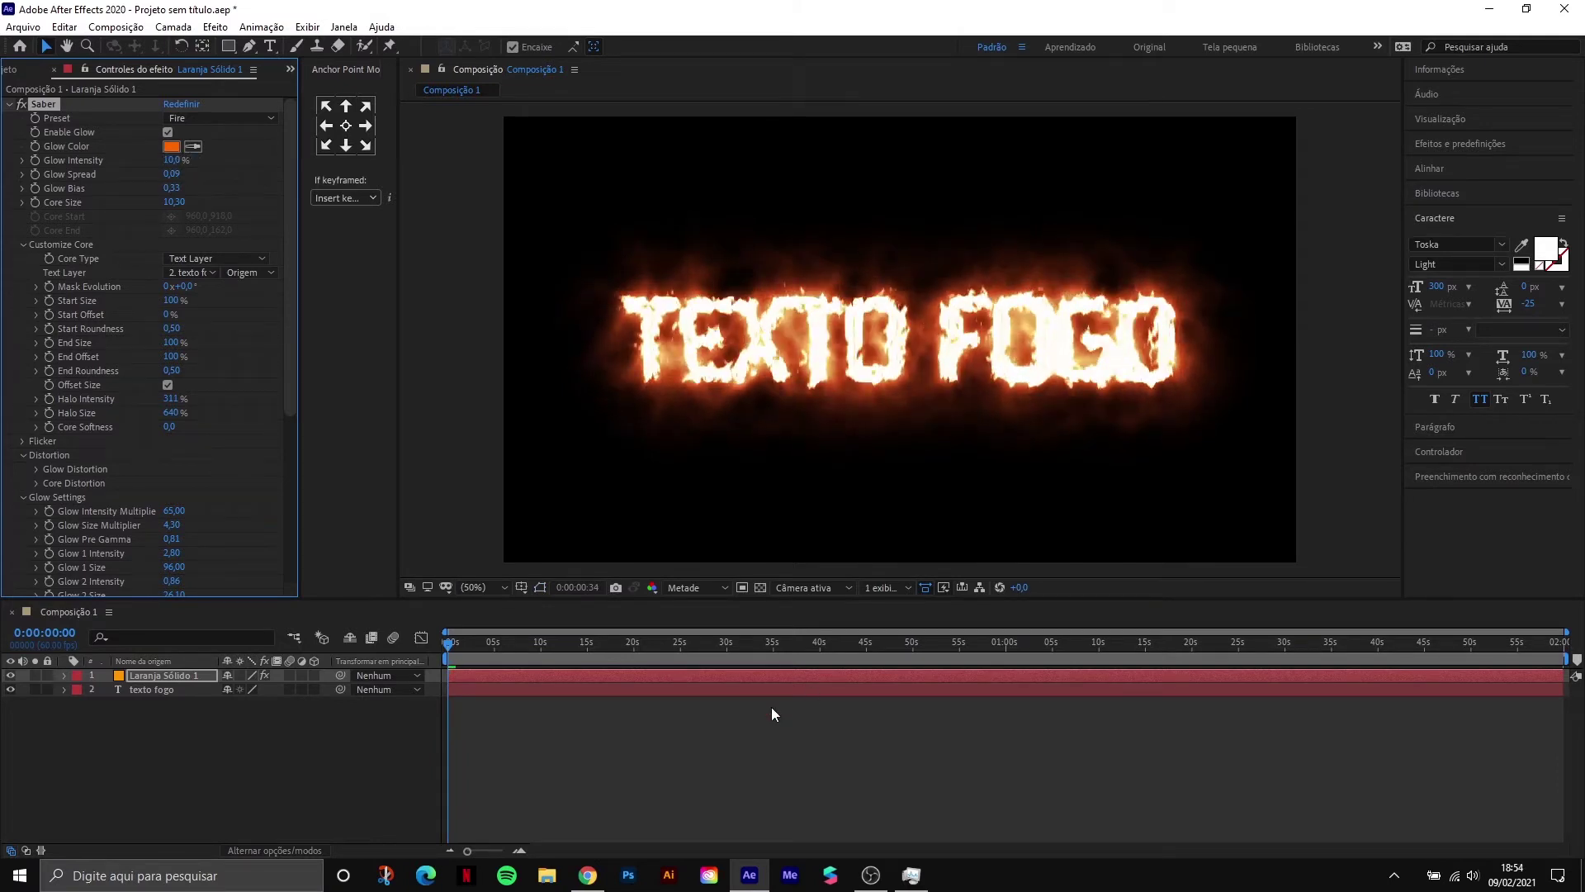
left_click(773, 708)
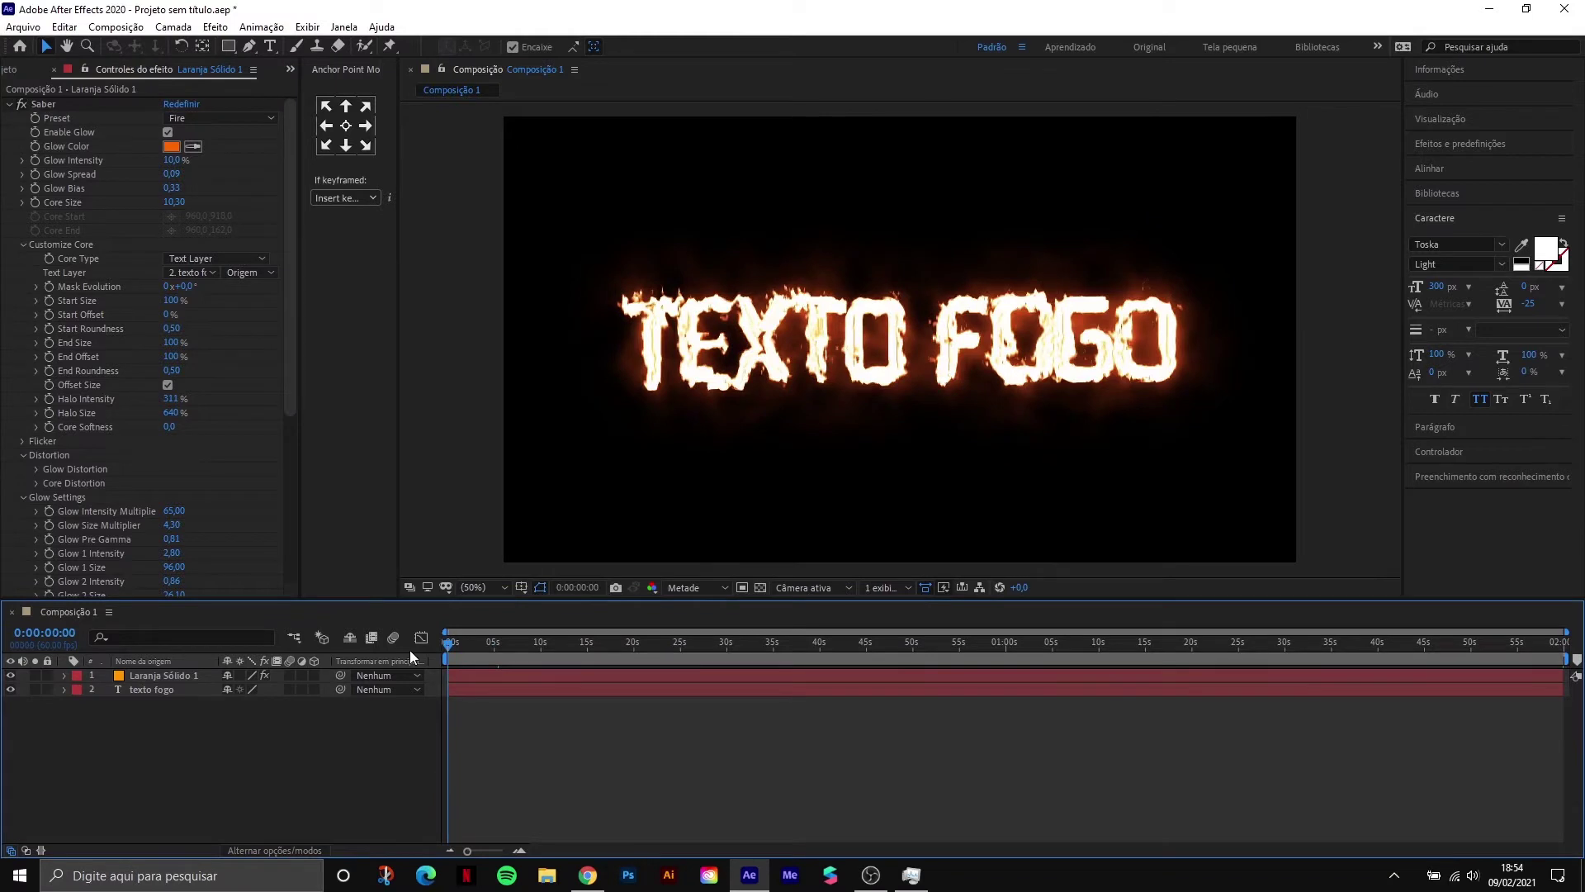
Change Saber's Glow Color to the redder orange FF4800.
left_click(171, 146)
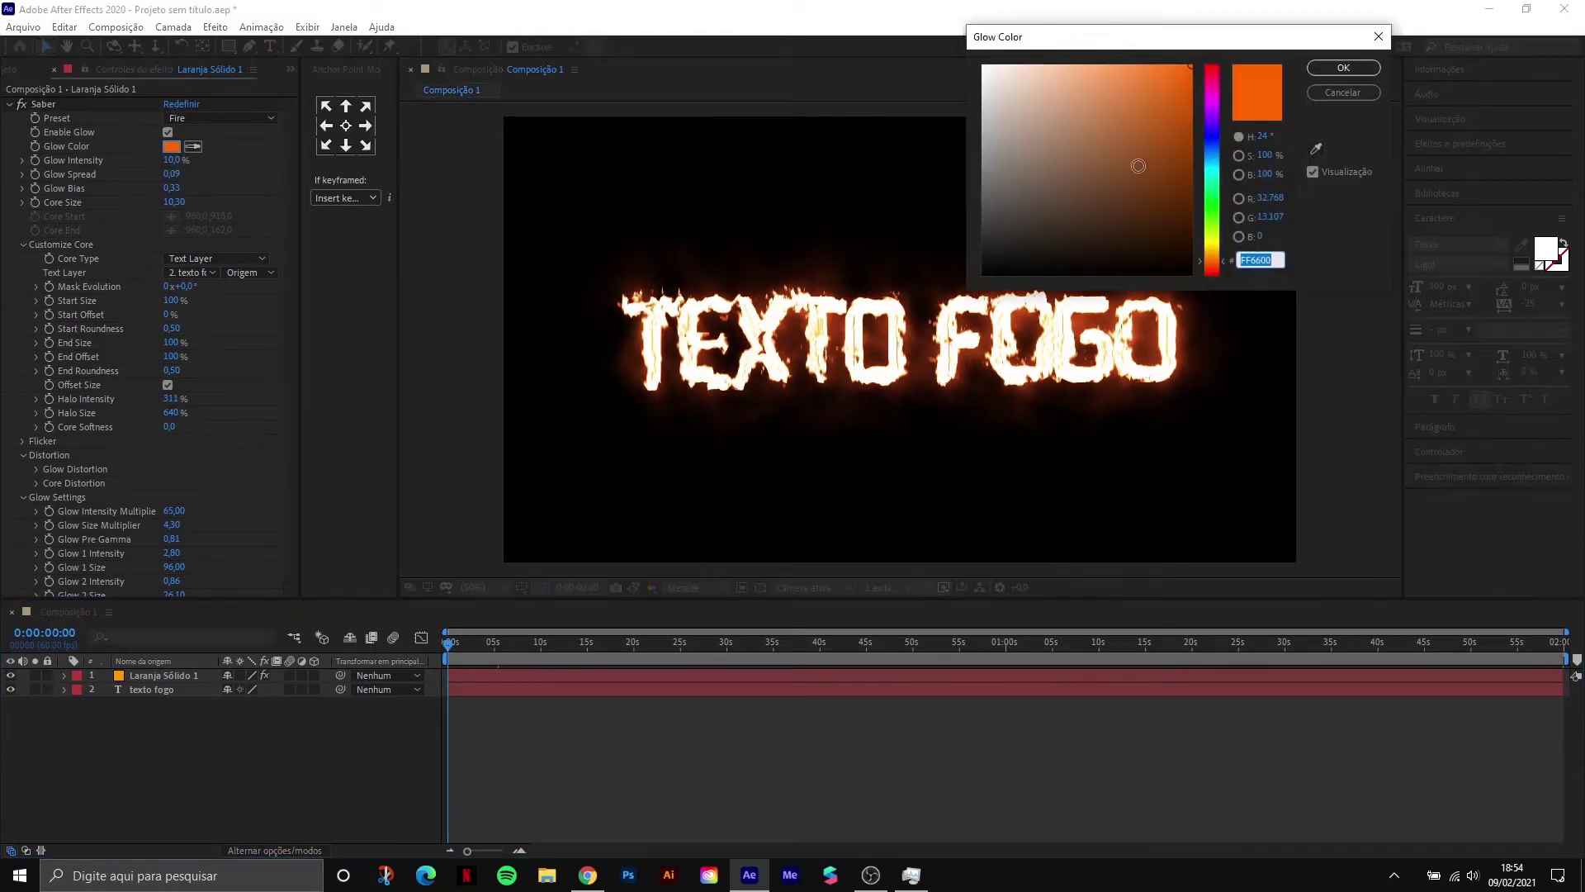
mouse_move(1107, 213)
left_mouse_down()
mouse_move(1113, 134)
mouse_move(1278, 35)
left_mouse_up()
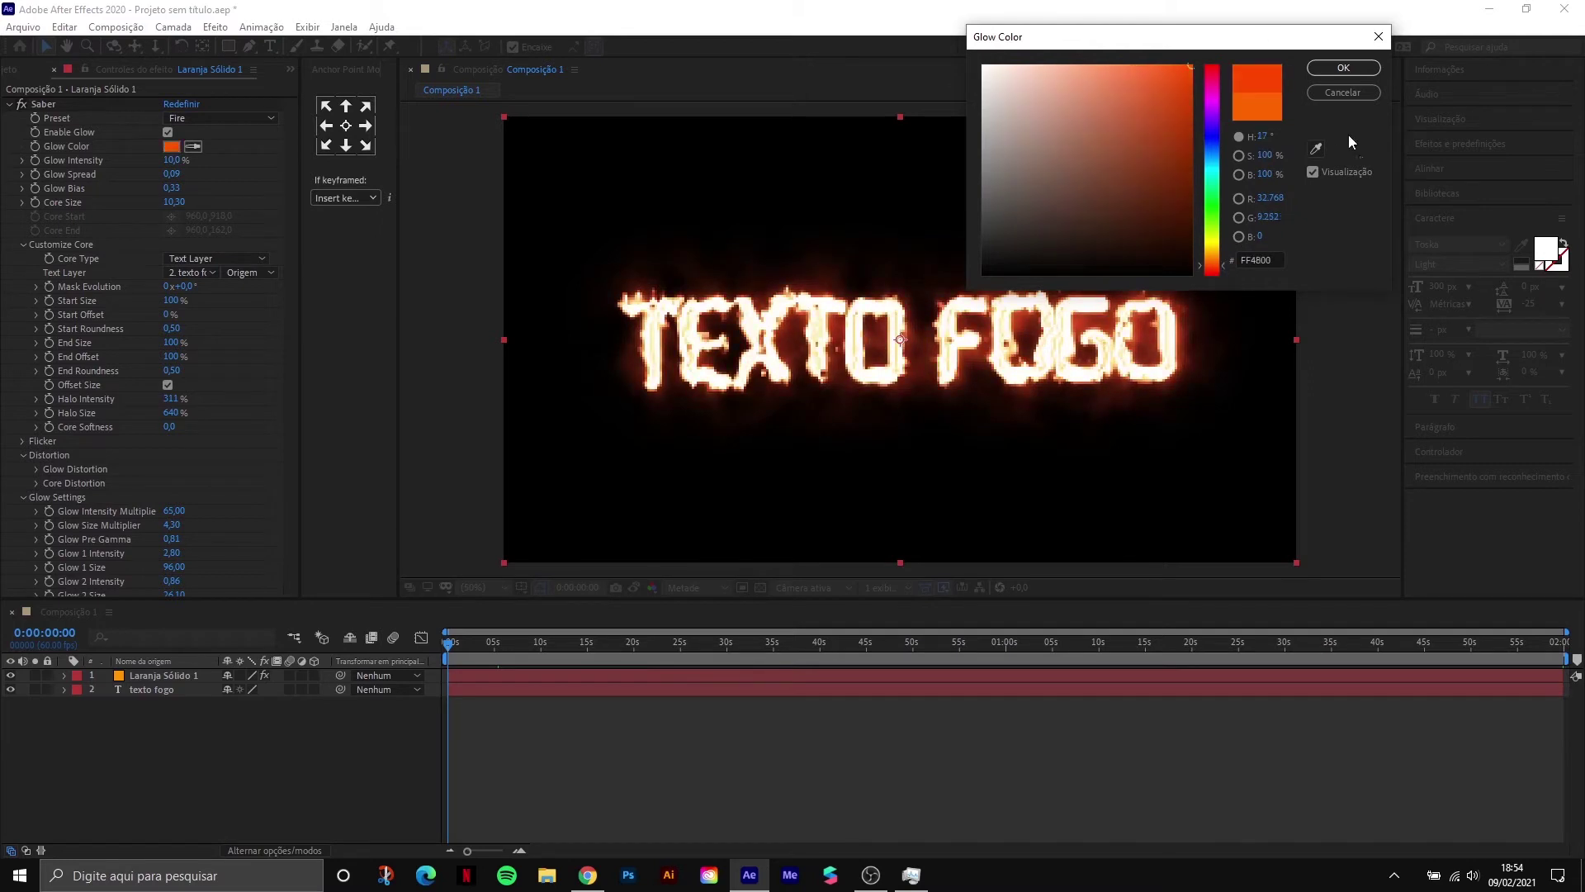
left_click(1343, 67)
Preview the animation, scrub through it, and return to the start.
key("space")
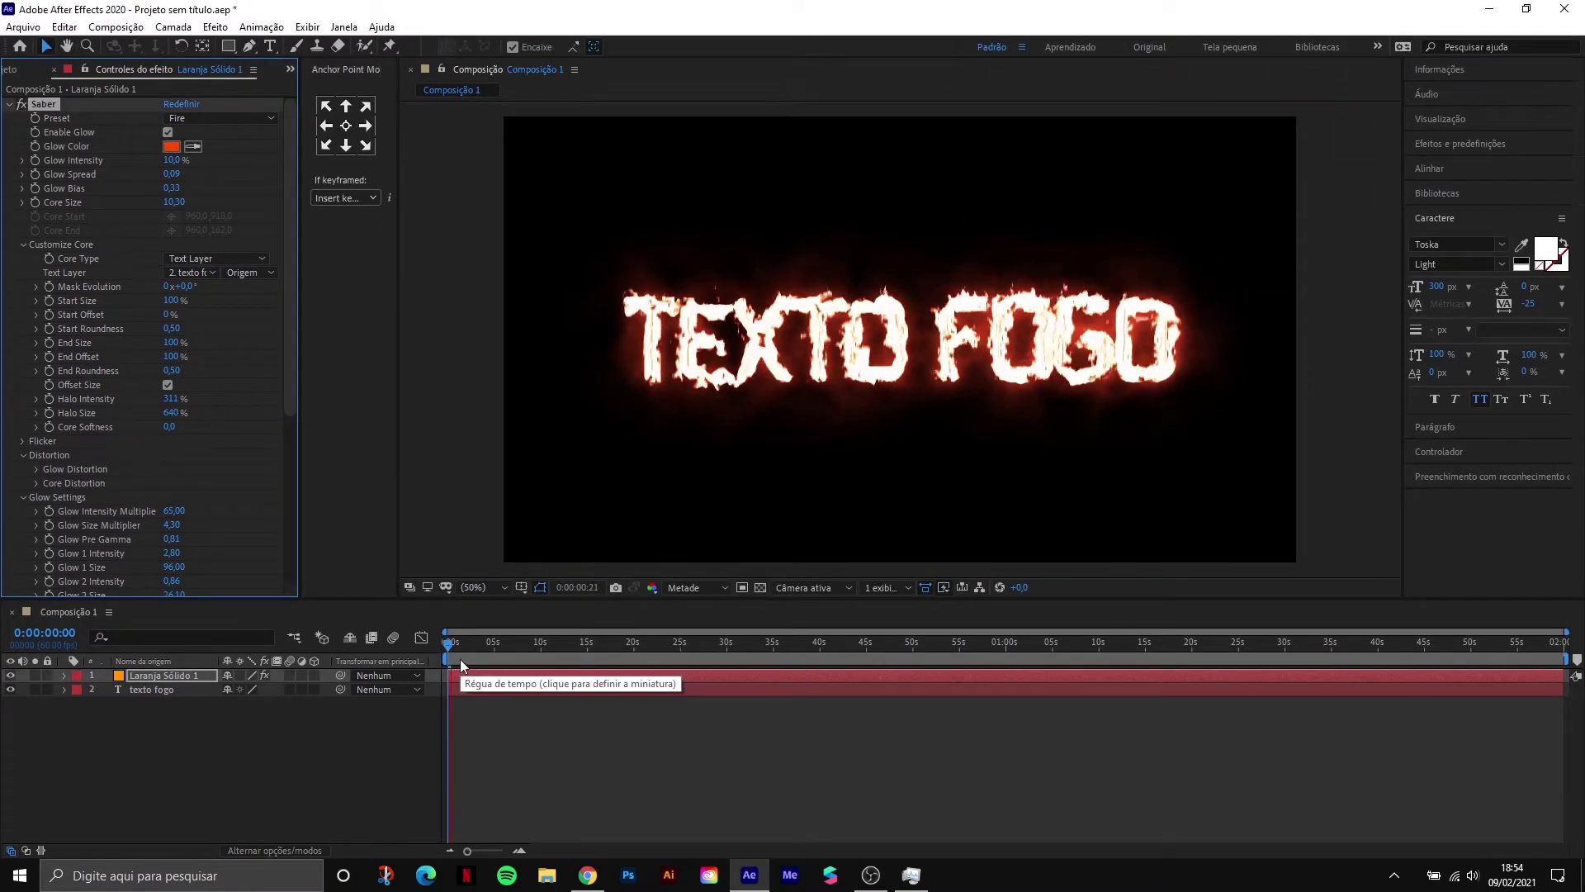
left_click_drag(497, 649, 521, 701)
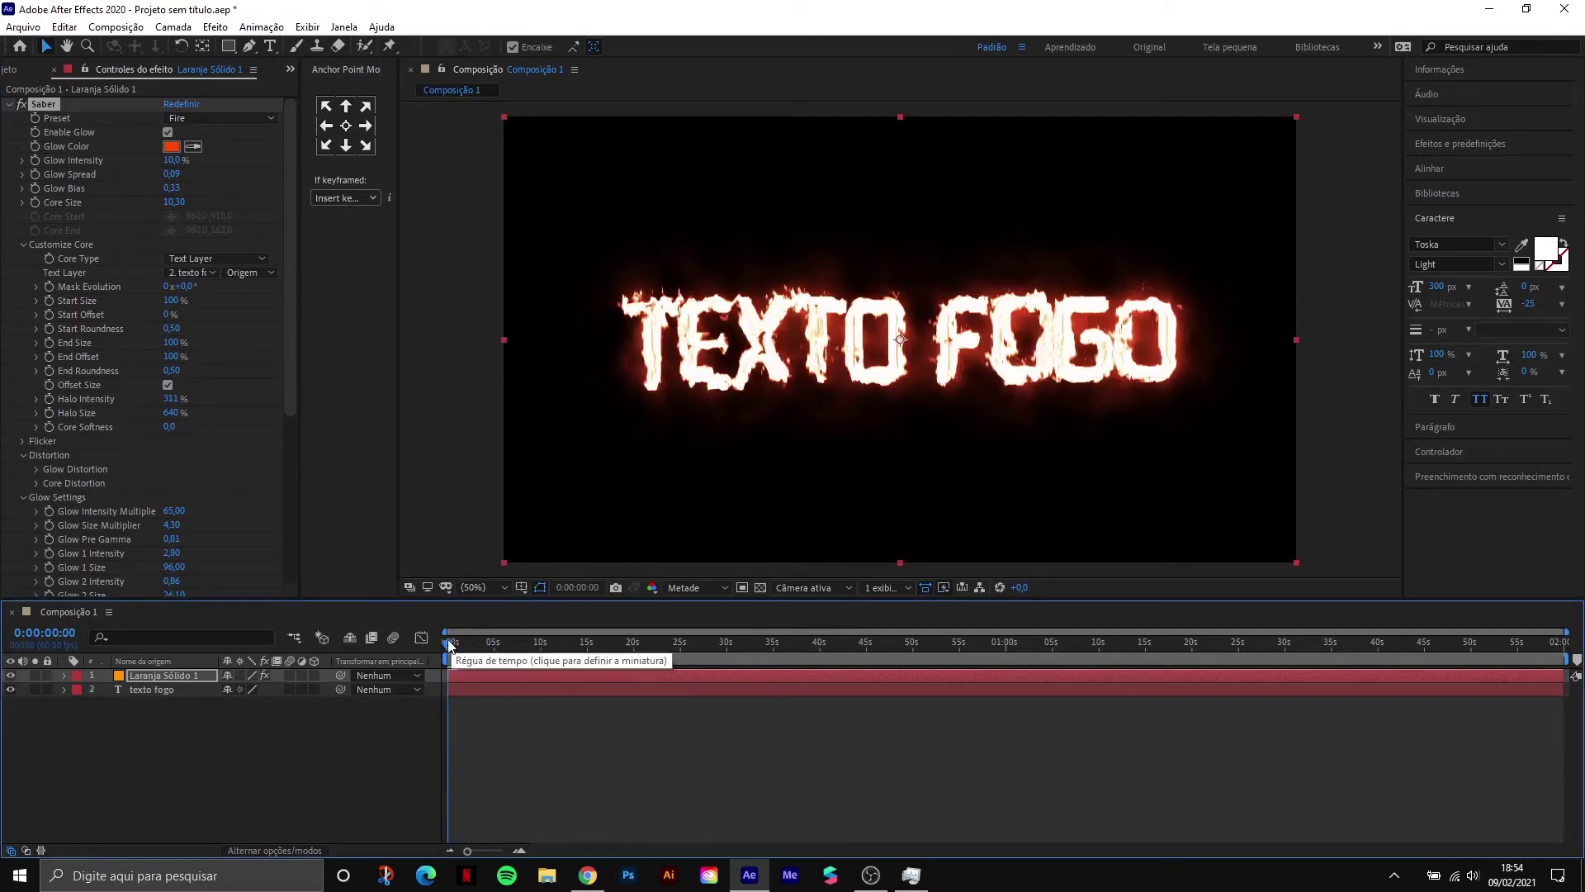
left_click(760, 489)
key("Home")
Replace the TEXTO FOGO text with FIRE.
key("t")
left_click(161, 703)
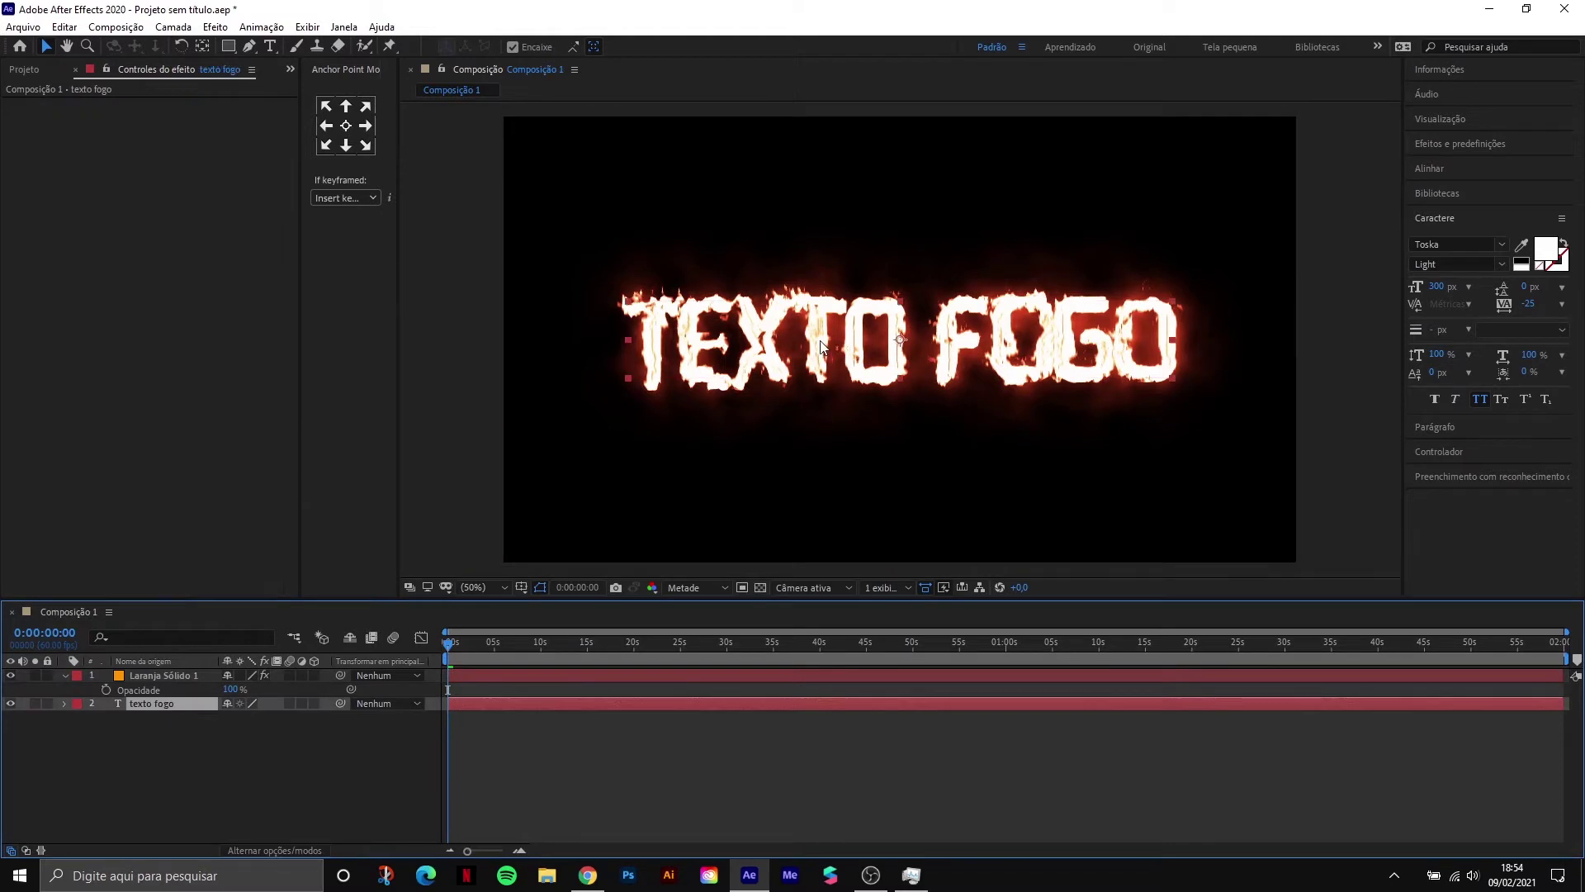
double_click(820, 339)
type("f")
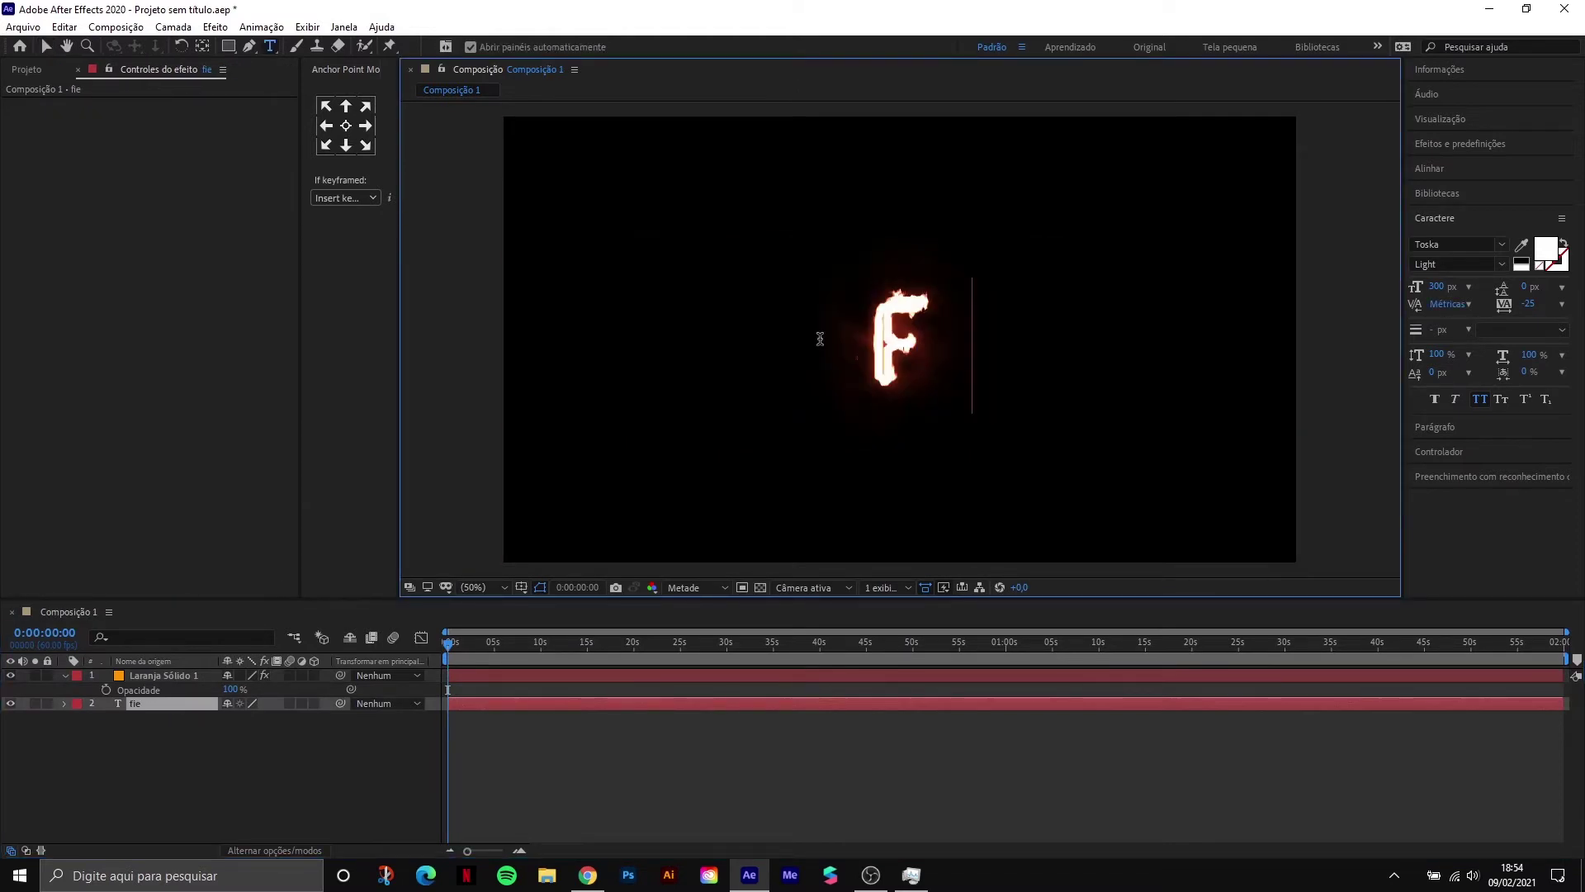
type("ire")
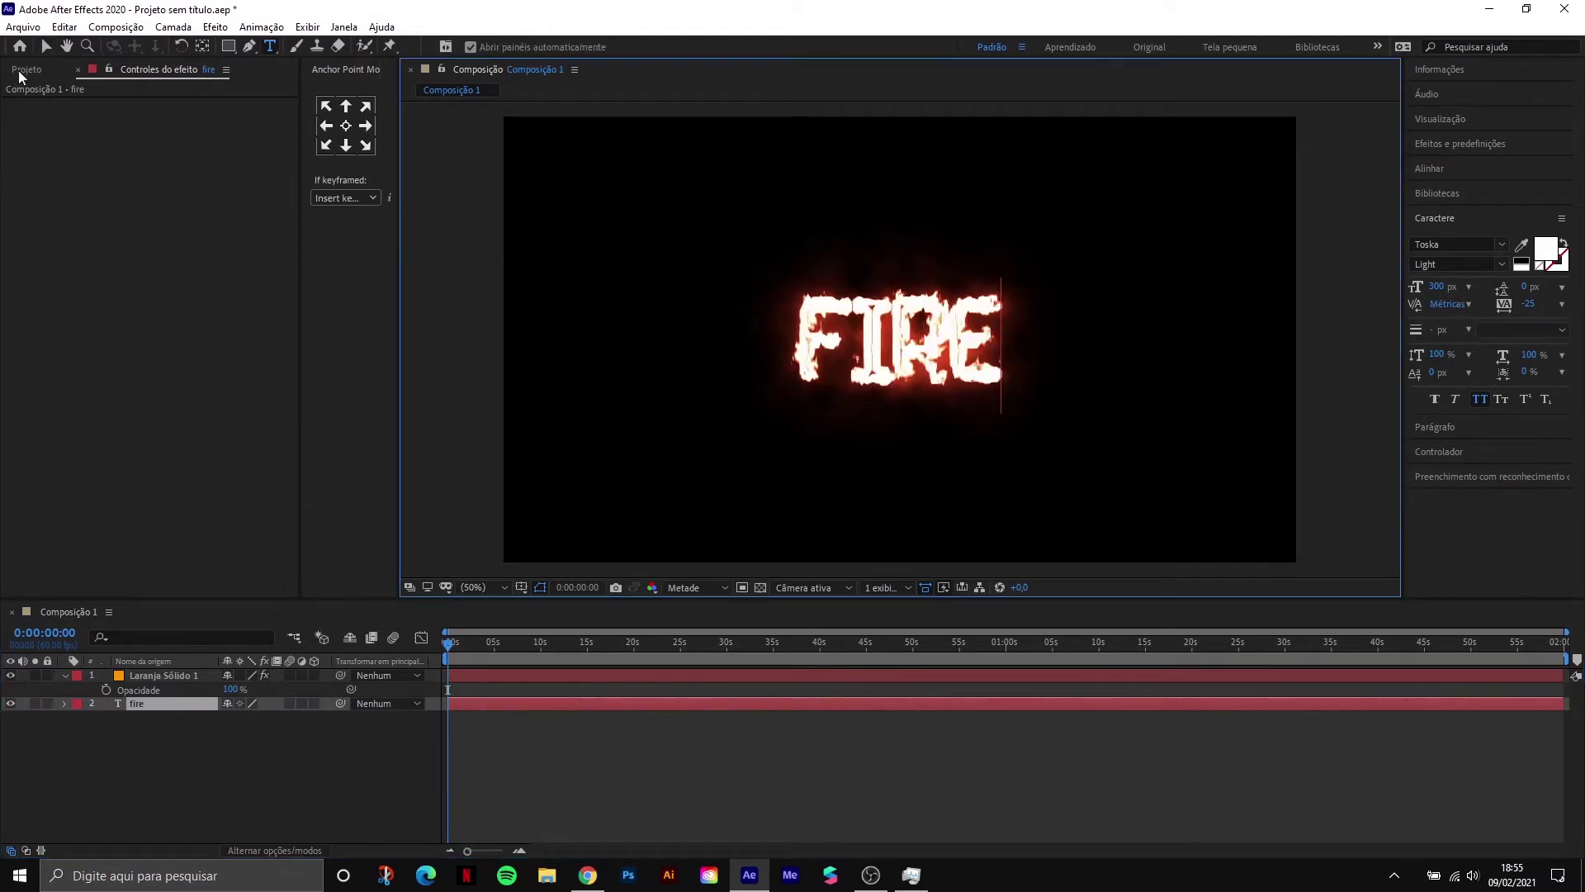
left_click(47, 46)
Scale the FIRE text layer up to fill the frame and preview the burning text.
left_click(152, 689)
left_click(155, 678)
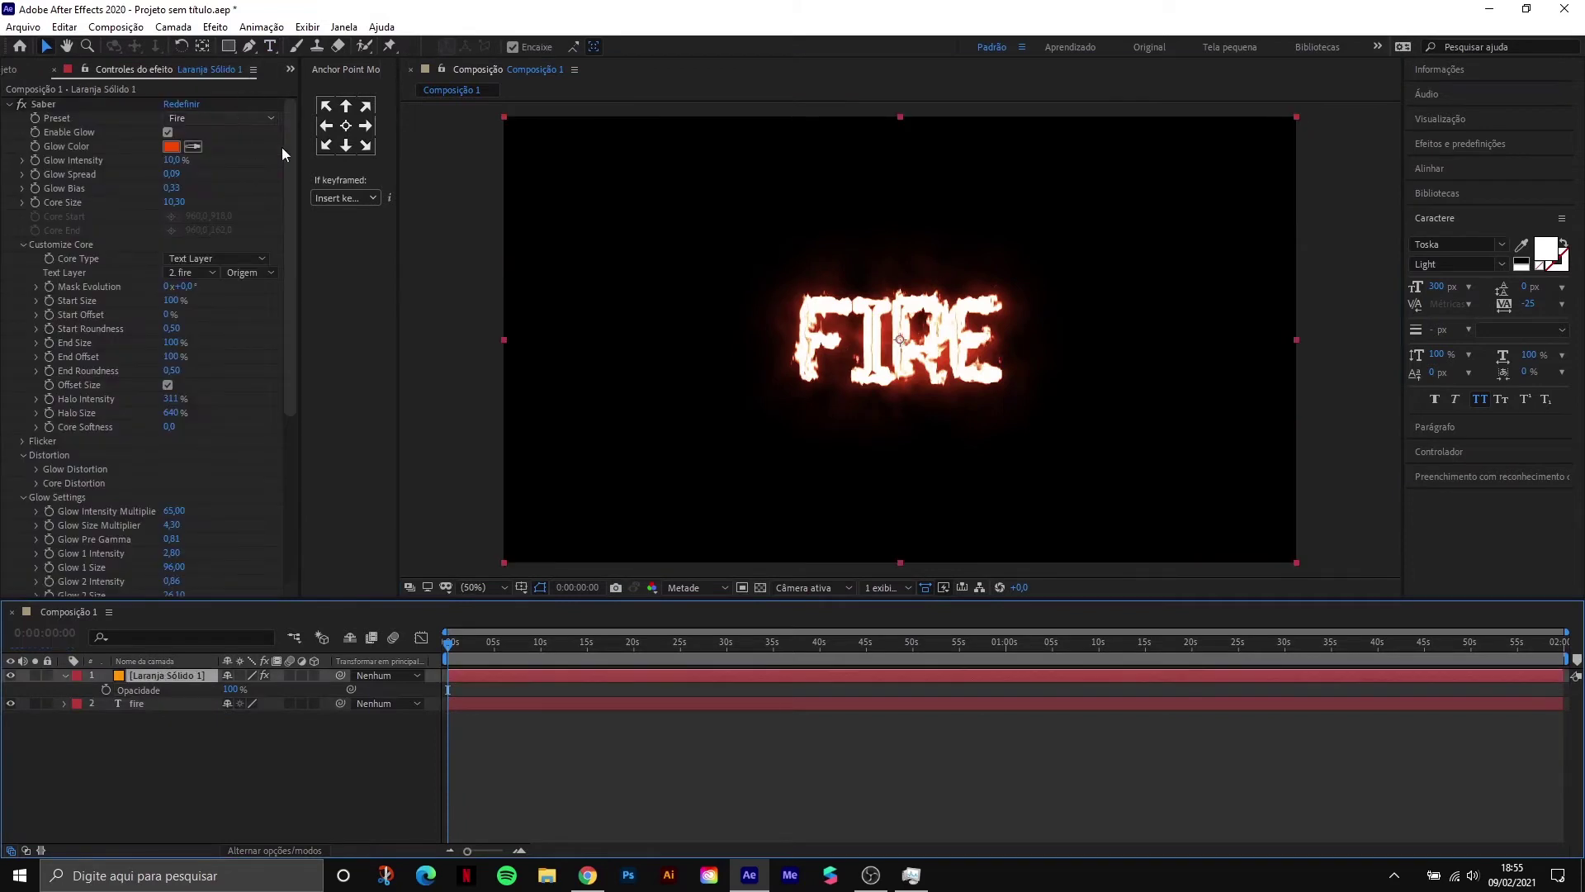
left_click(149, 704)
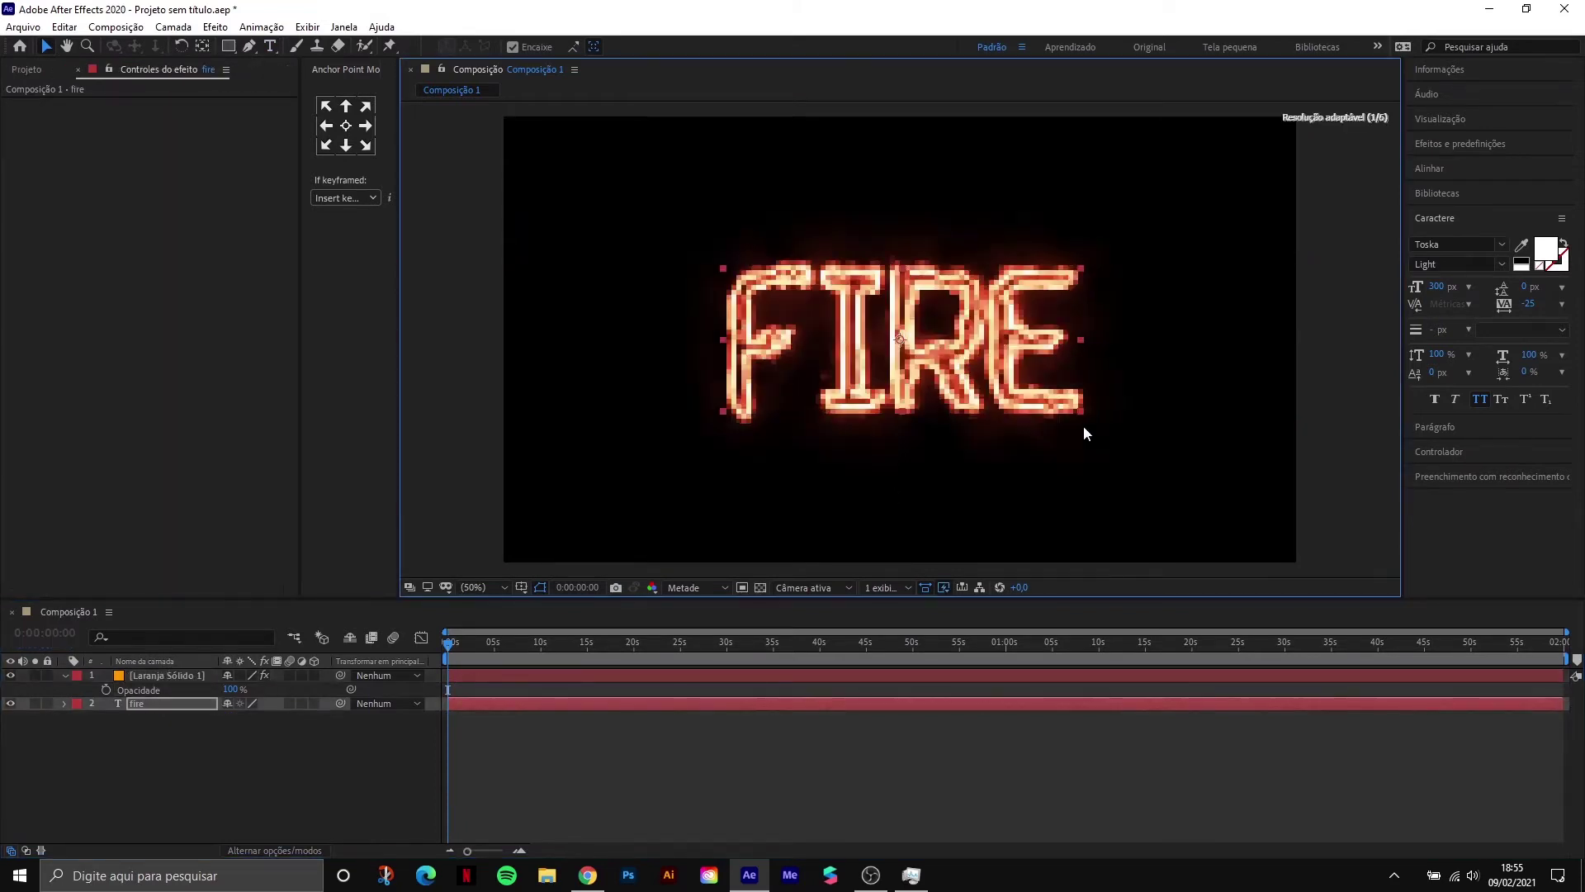
left_click_drag(1004, 382, 1147, 467)
key("space")
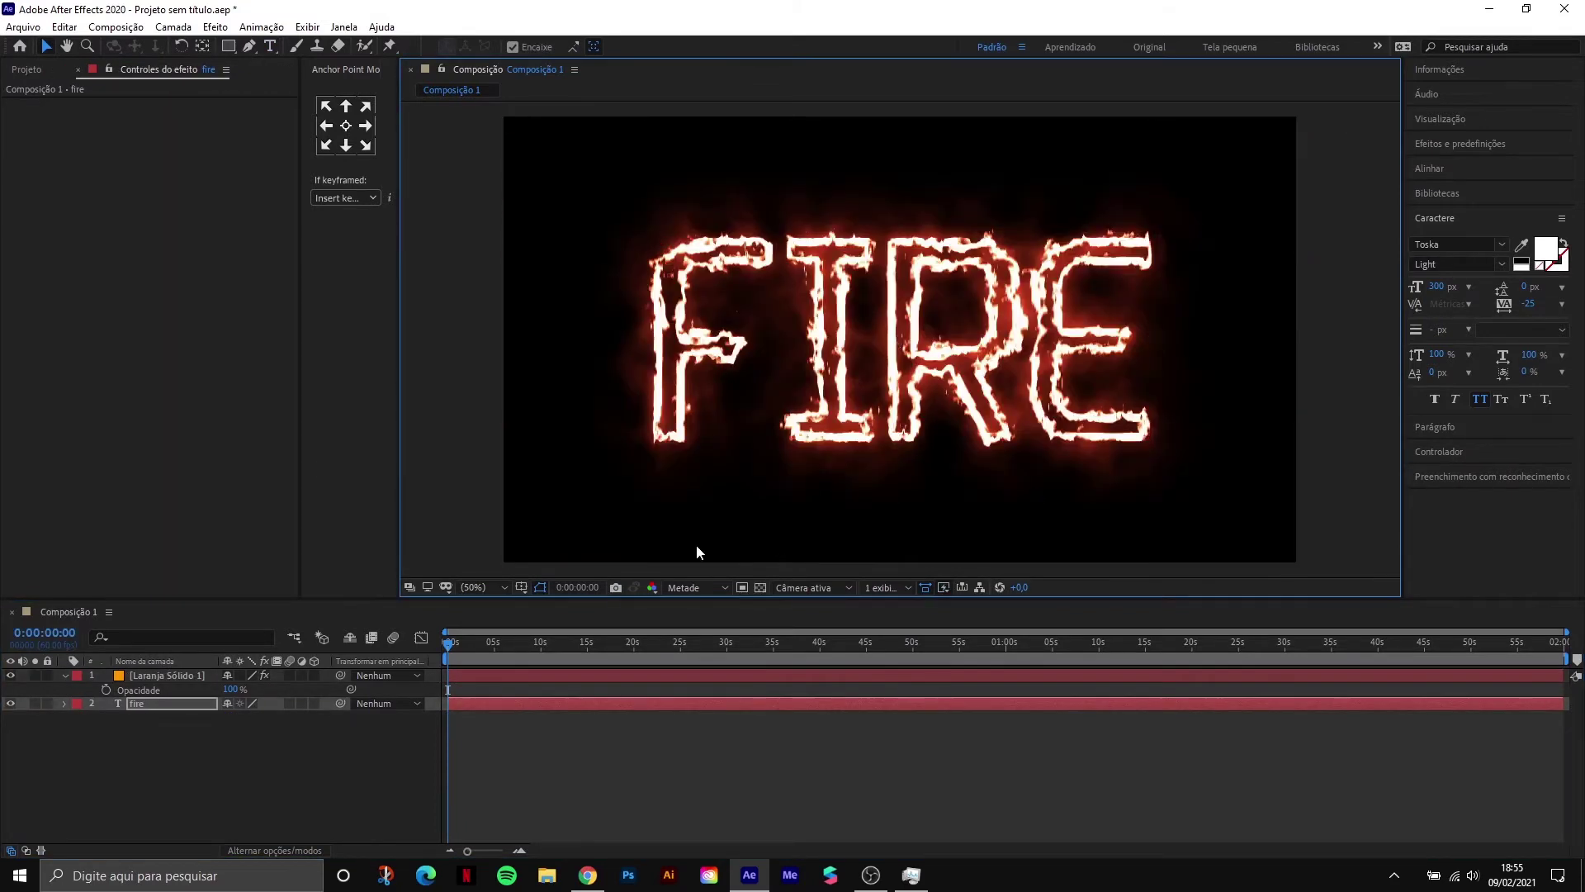
Reopen Saber's Glow Color on the solid and confirm it unchanged.
left_click(165, 675)
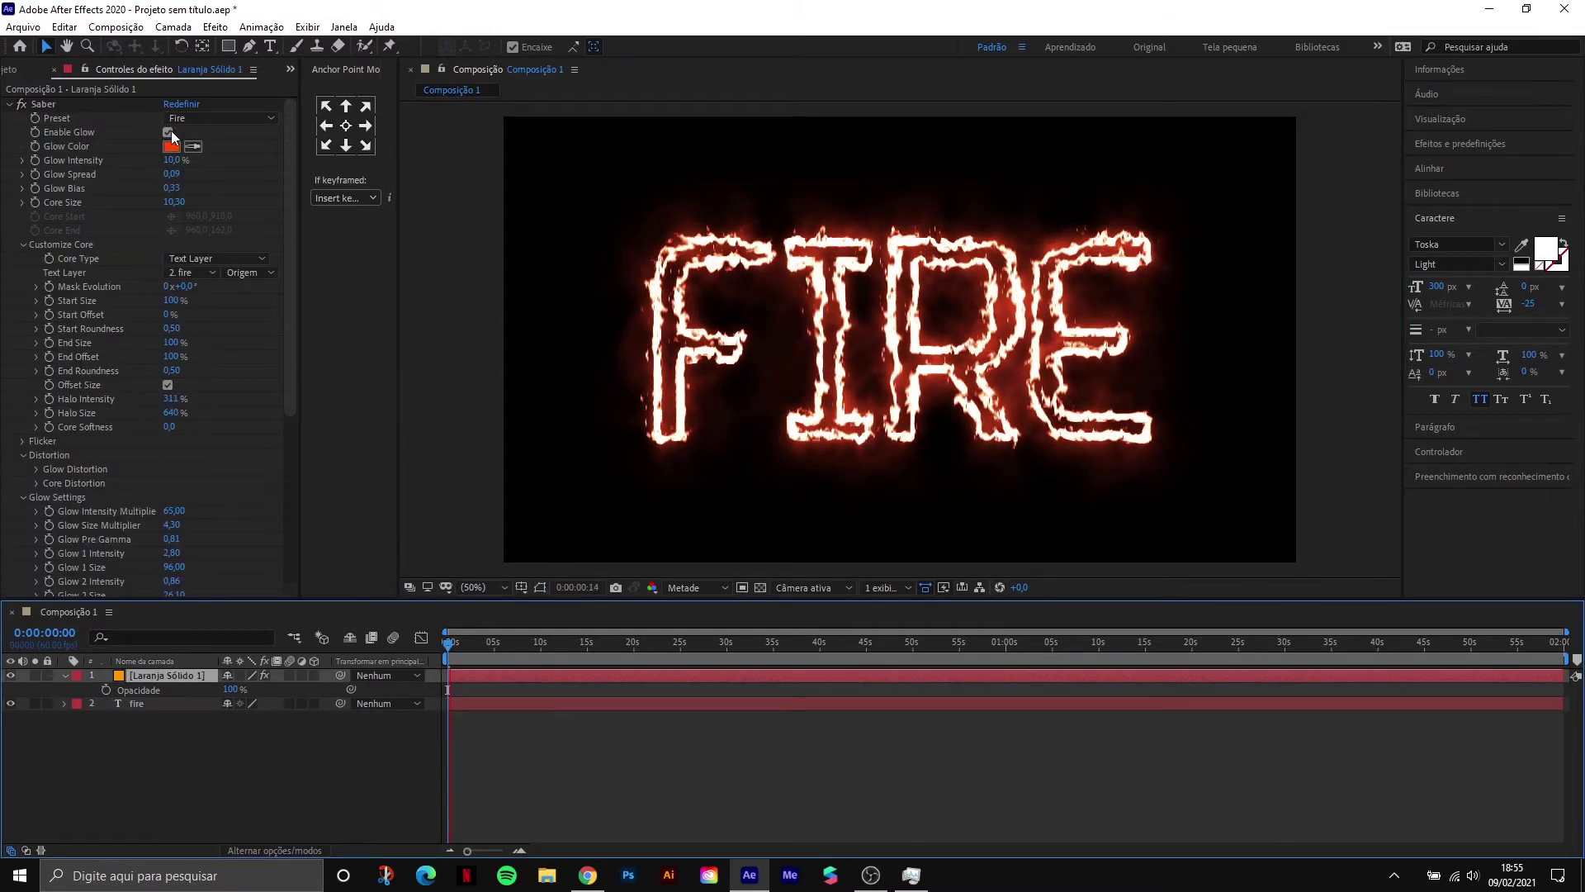
left_click(171, 146)
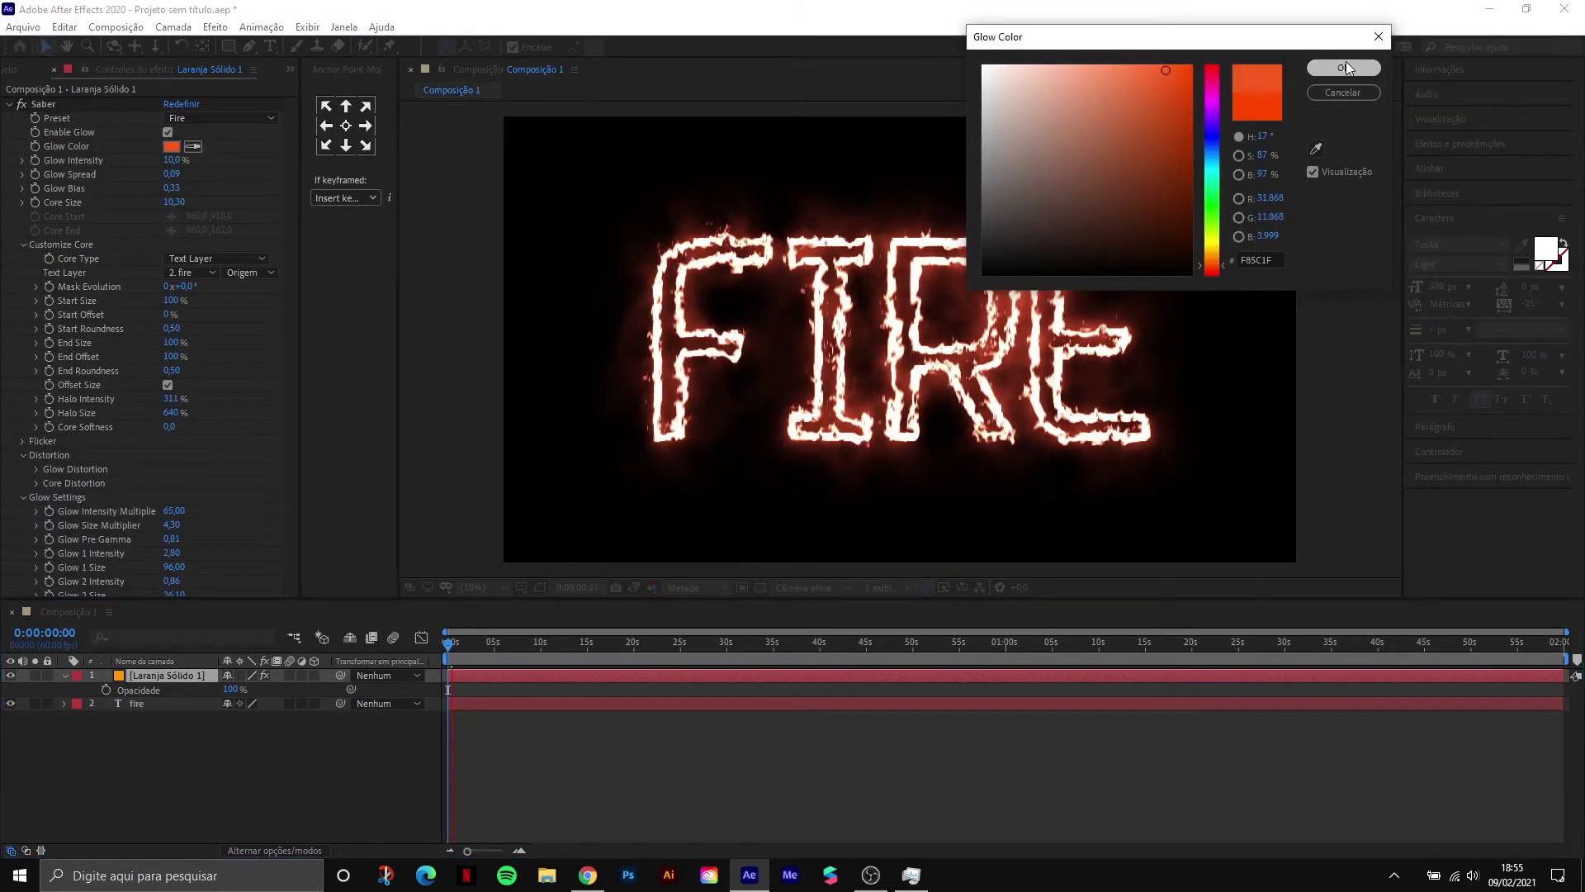
key("Return")
Set Saber's Core Size to 5,00, briefly trying 11,61 before undoing.
left_click(37, 104)
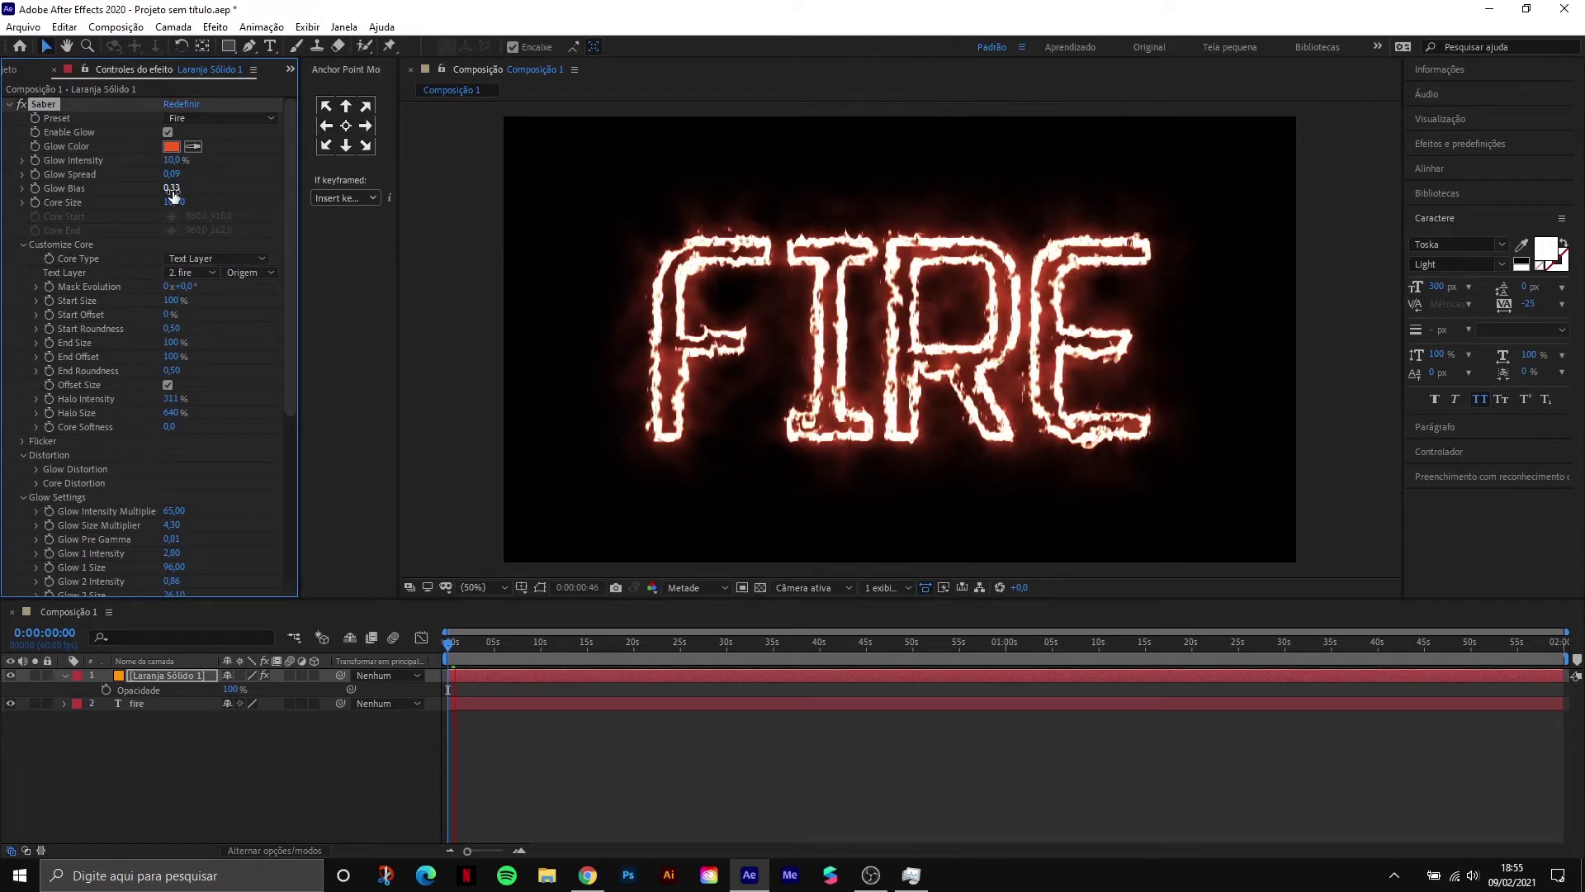
left_click_drag(172, 198, 180, 204)
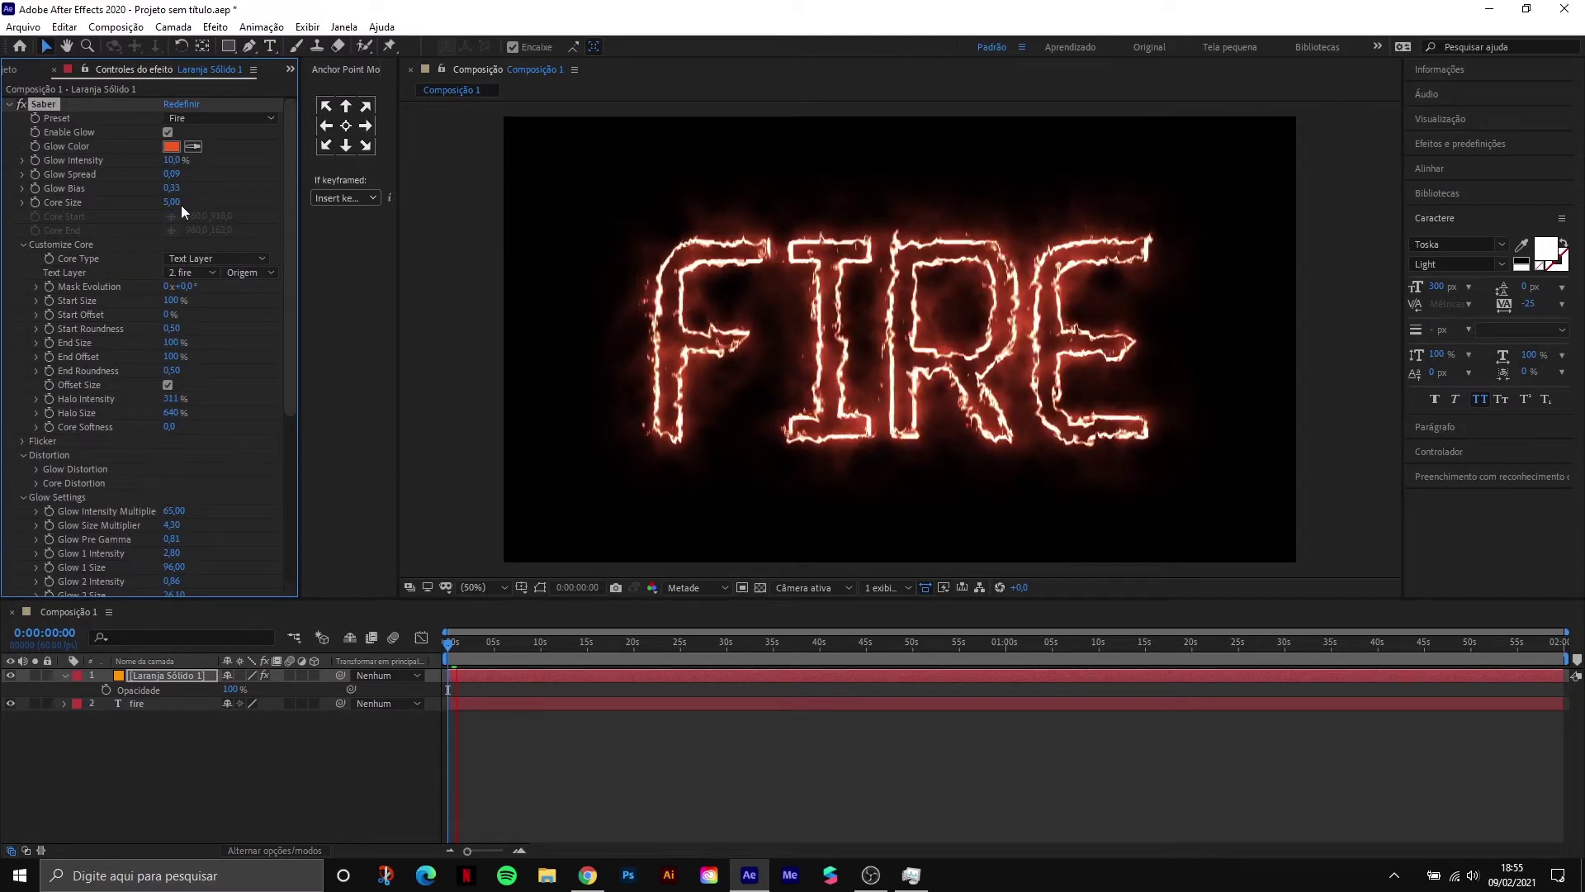
left_click(23, 245)
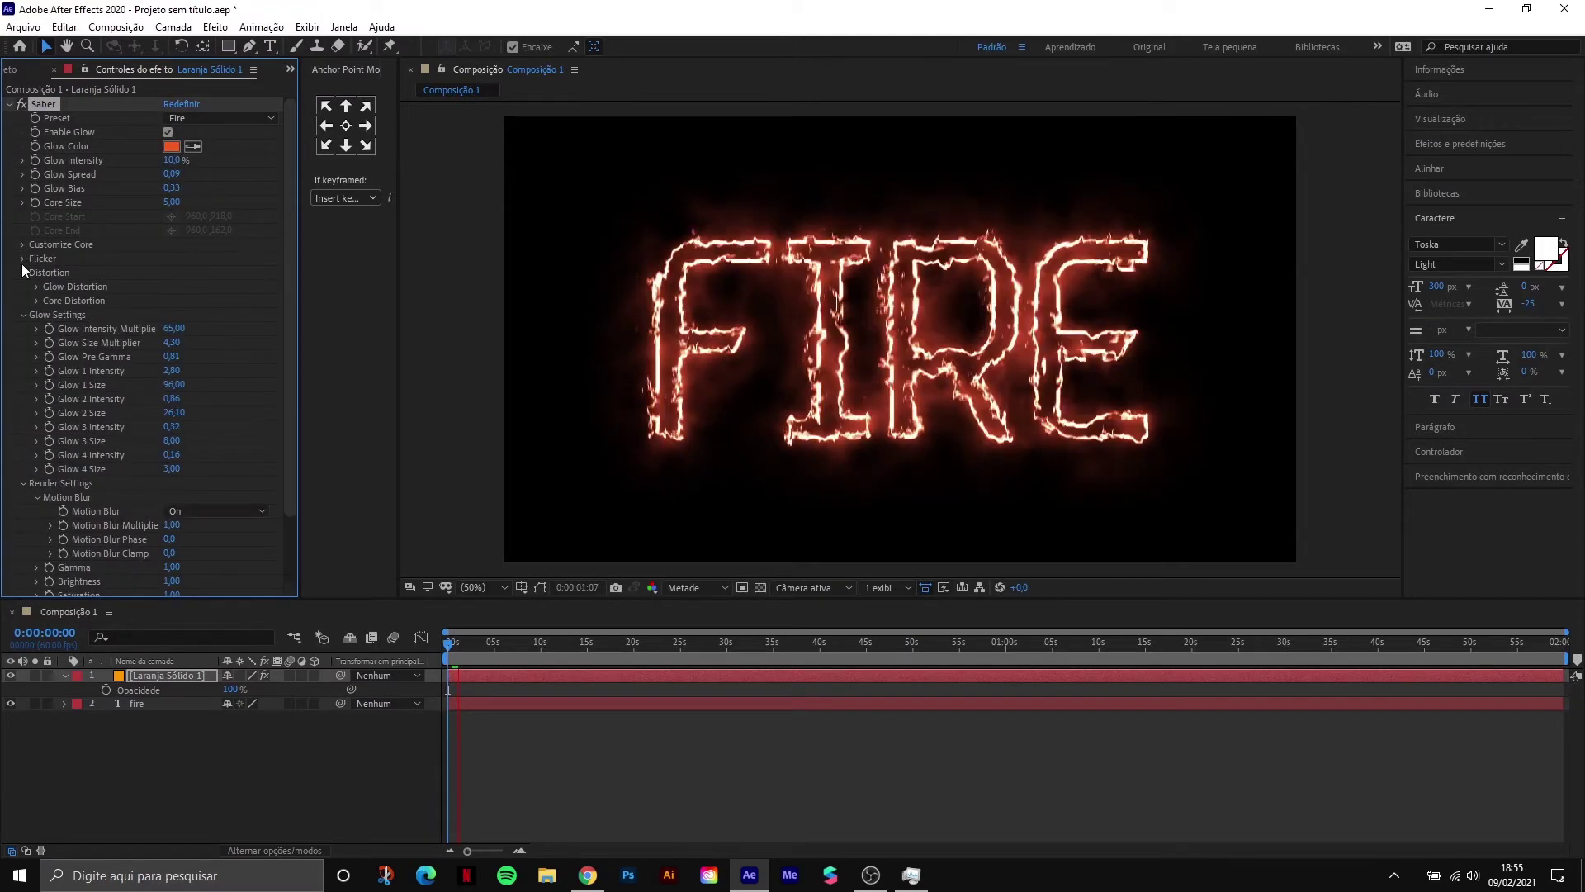
left_click(22, 315)
left_click(23, 202)
left_click_drag(90, 225, 213, 228)
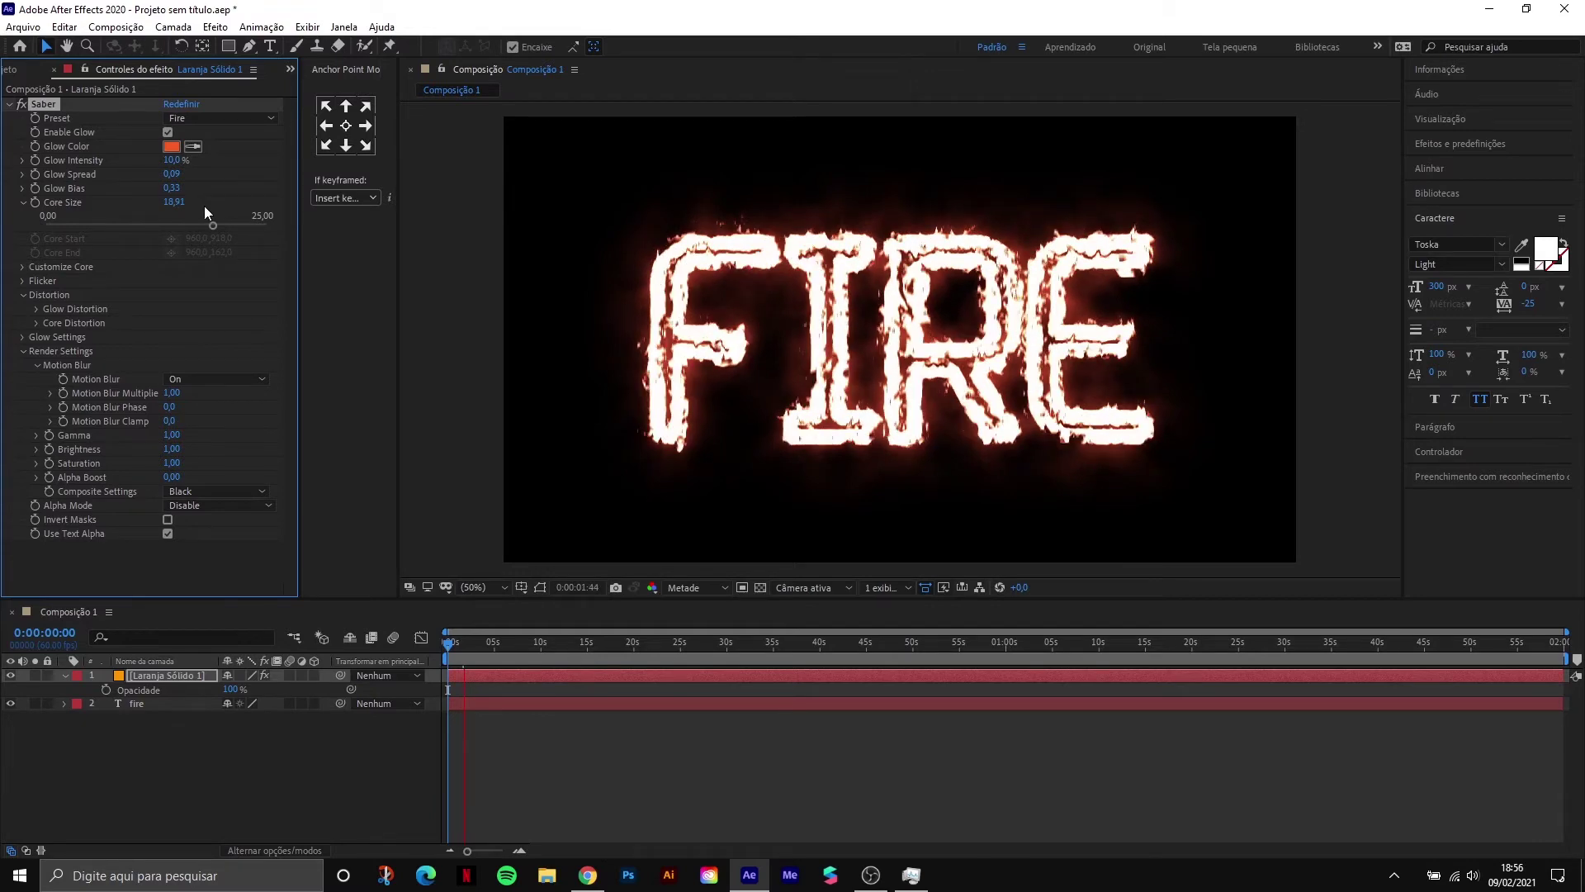
key("ctrl+z")
key("ctrl+z")
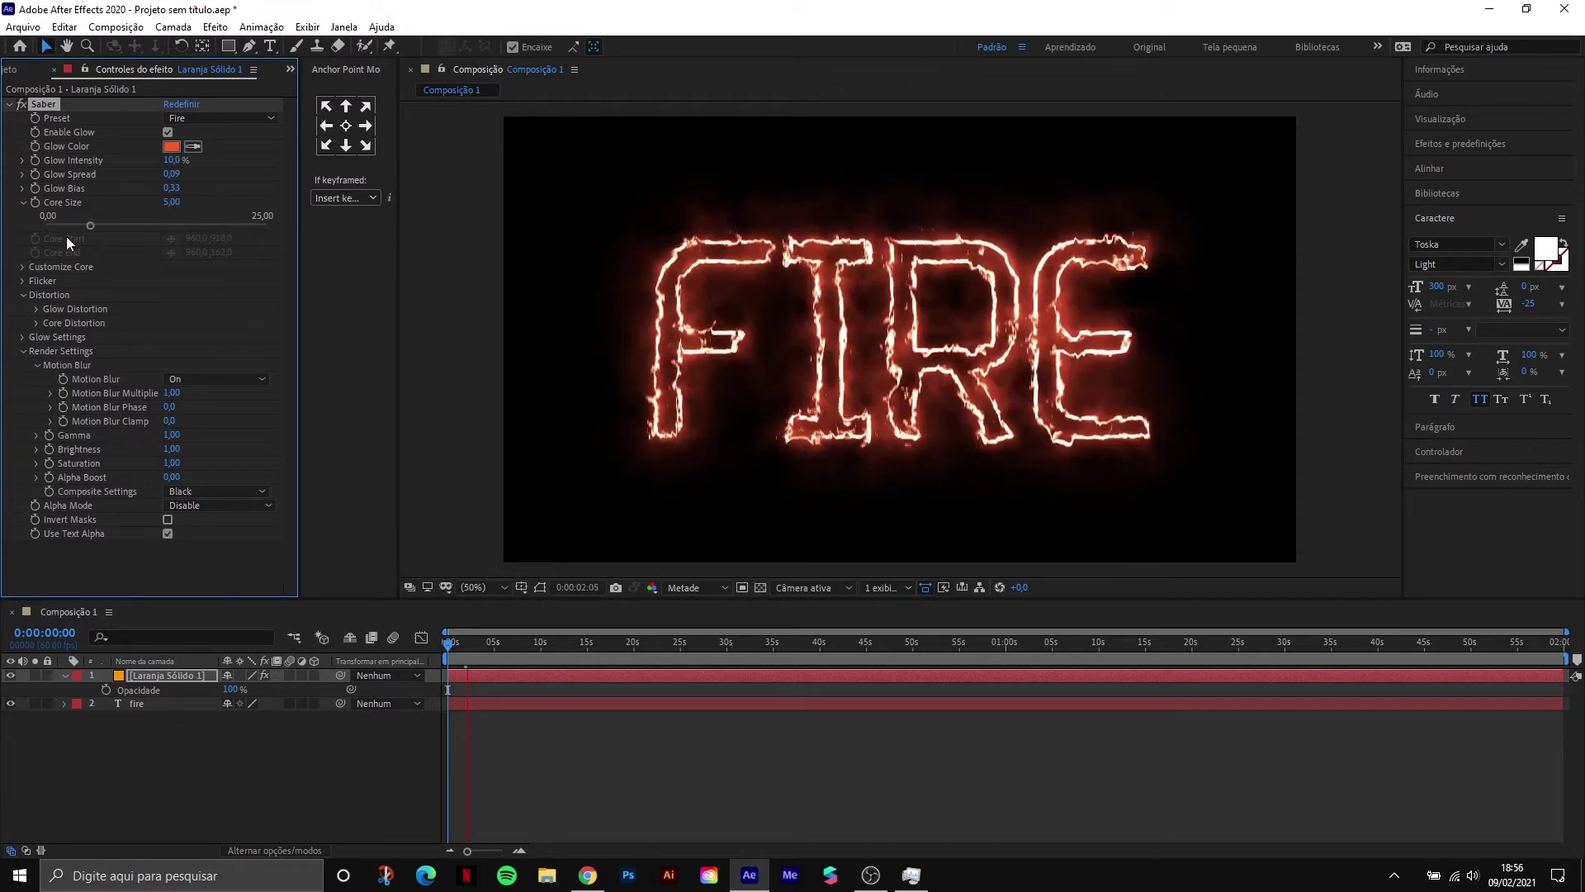
left_click(33, 267)
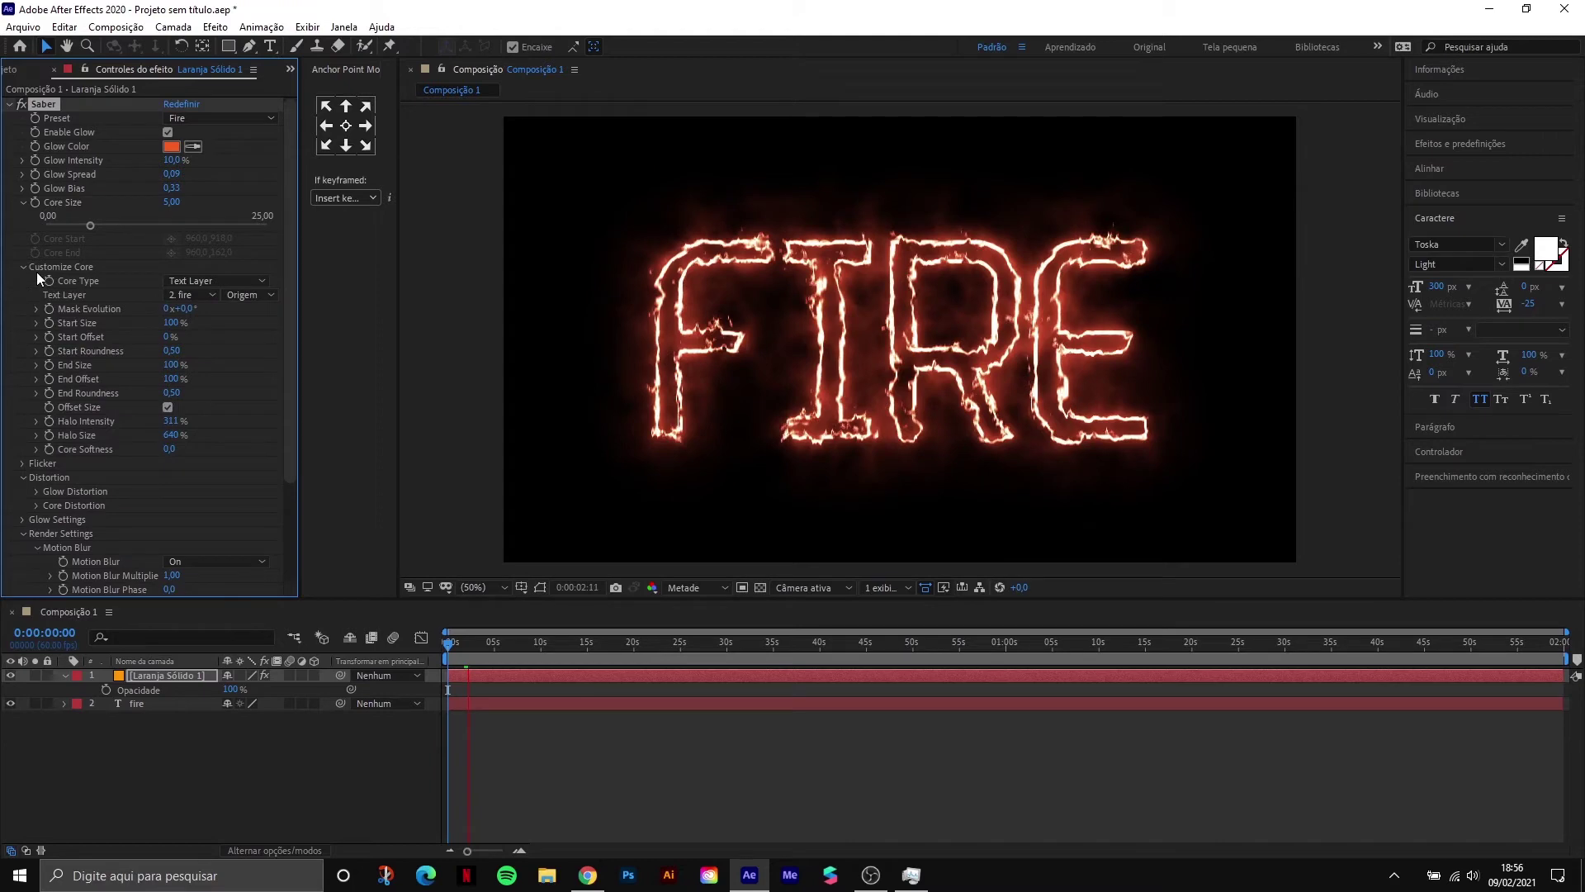
Keyframe Start Size at 100% around 5 seconds and 0% at the start.
left_click(497, 650)
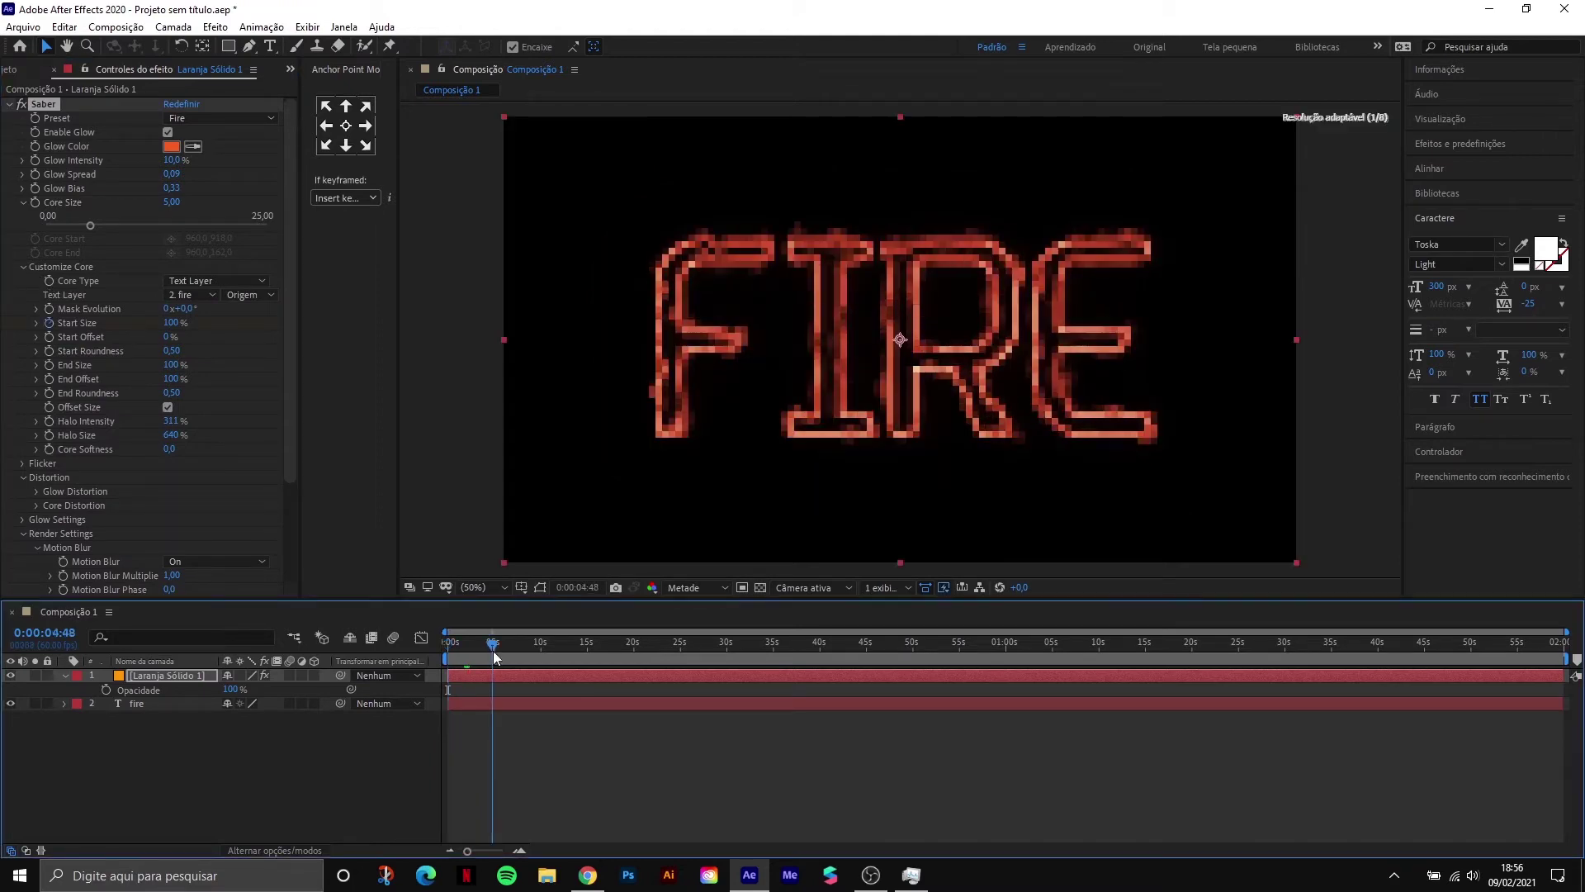
left_click(49, 323)
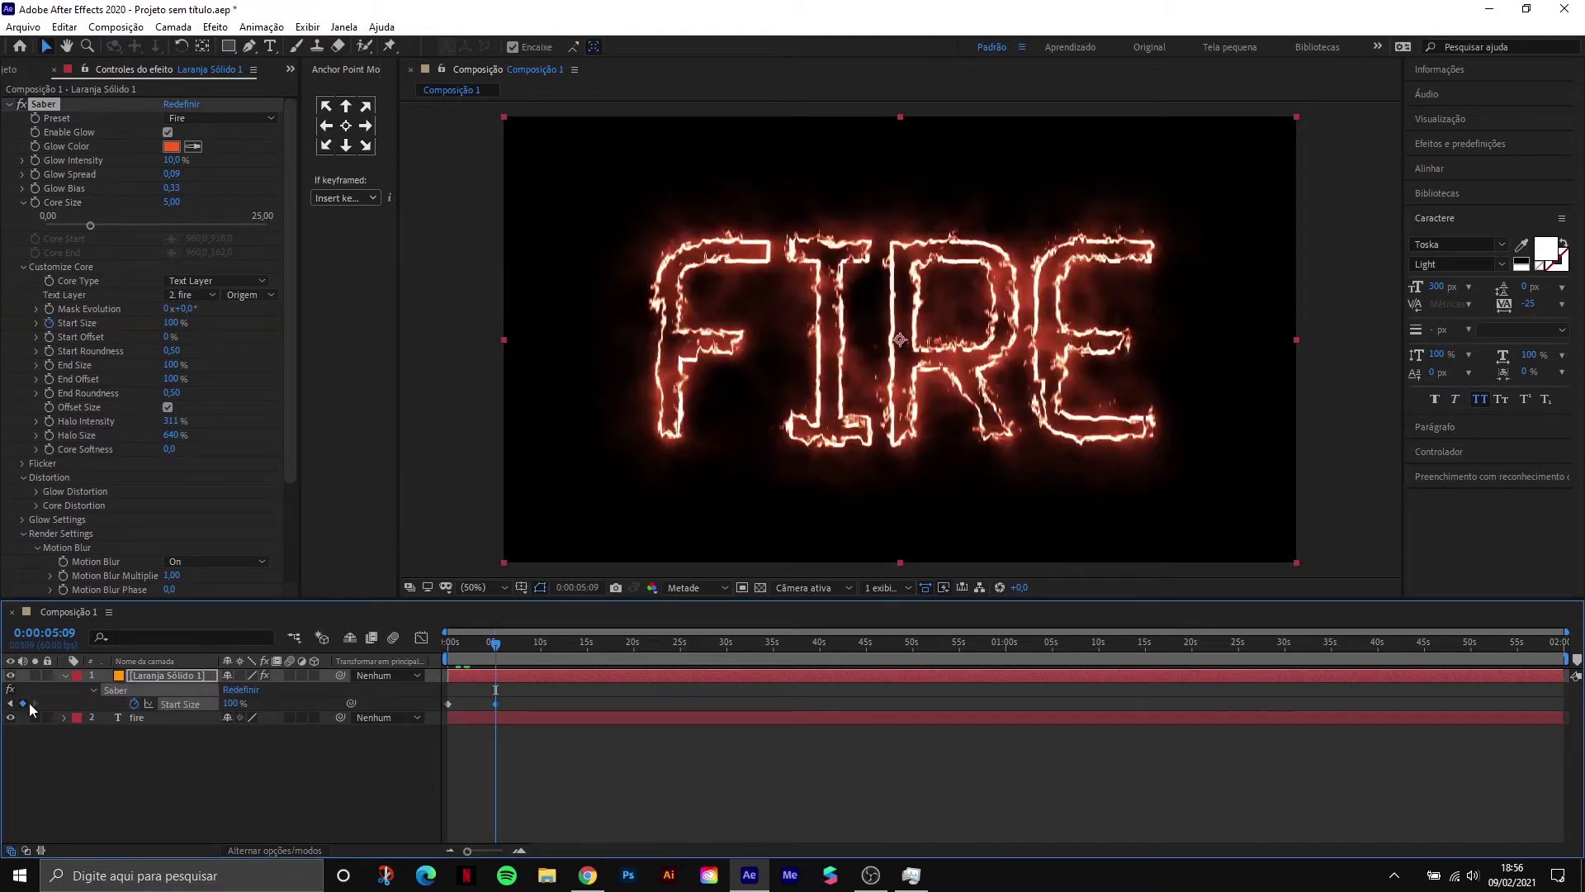
key("Home")
left_click_drag(170, 322, 4, 327)
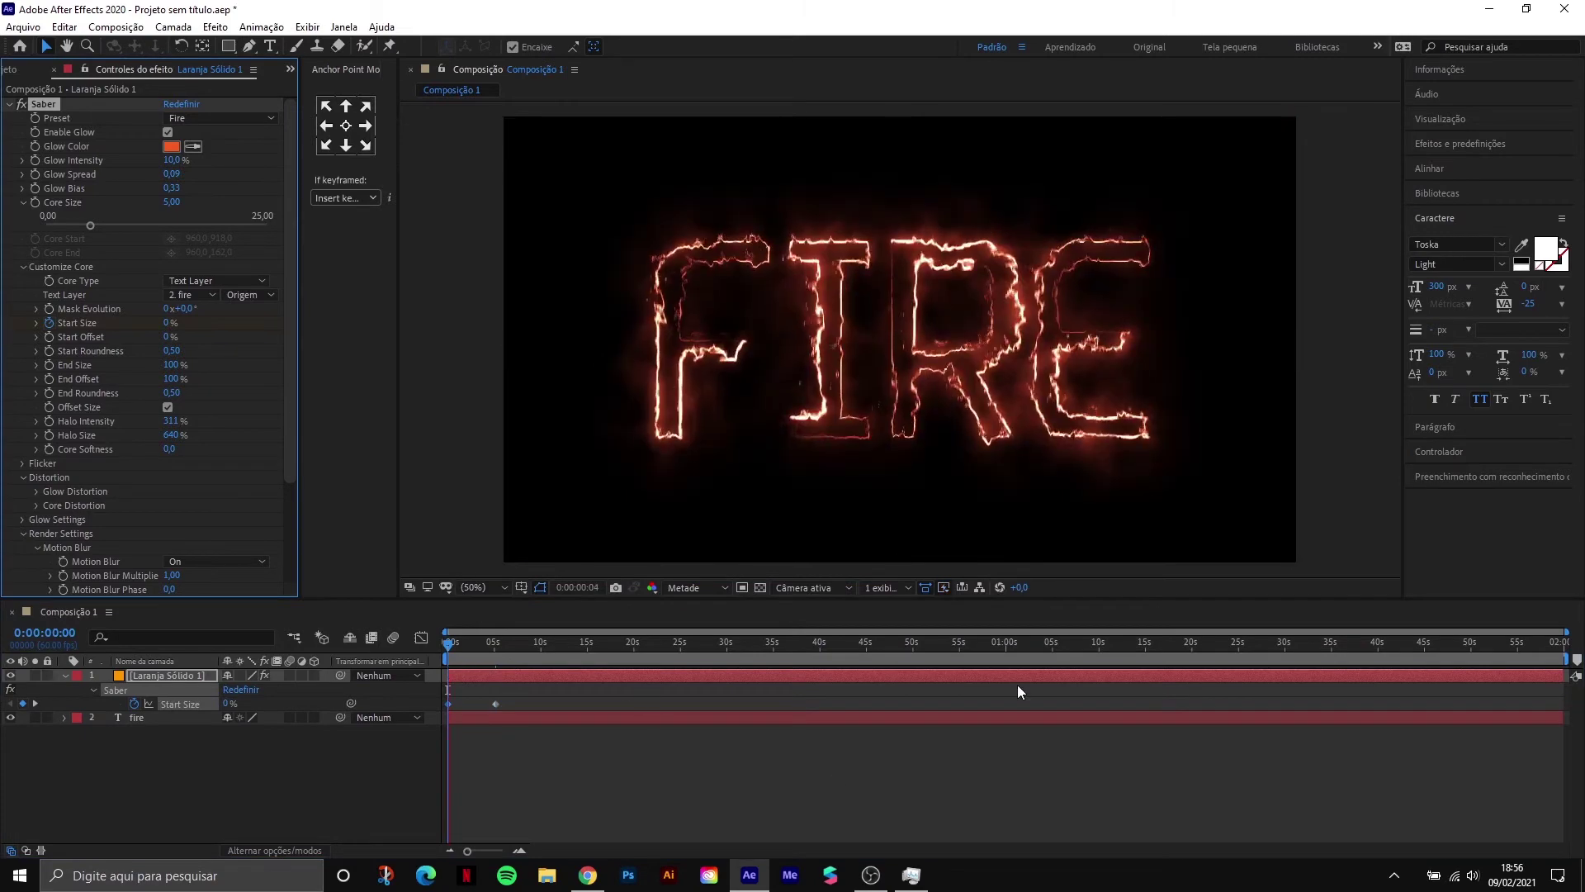
left_click(431, 716)
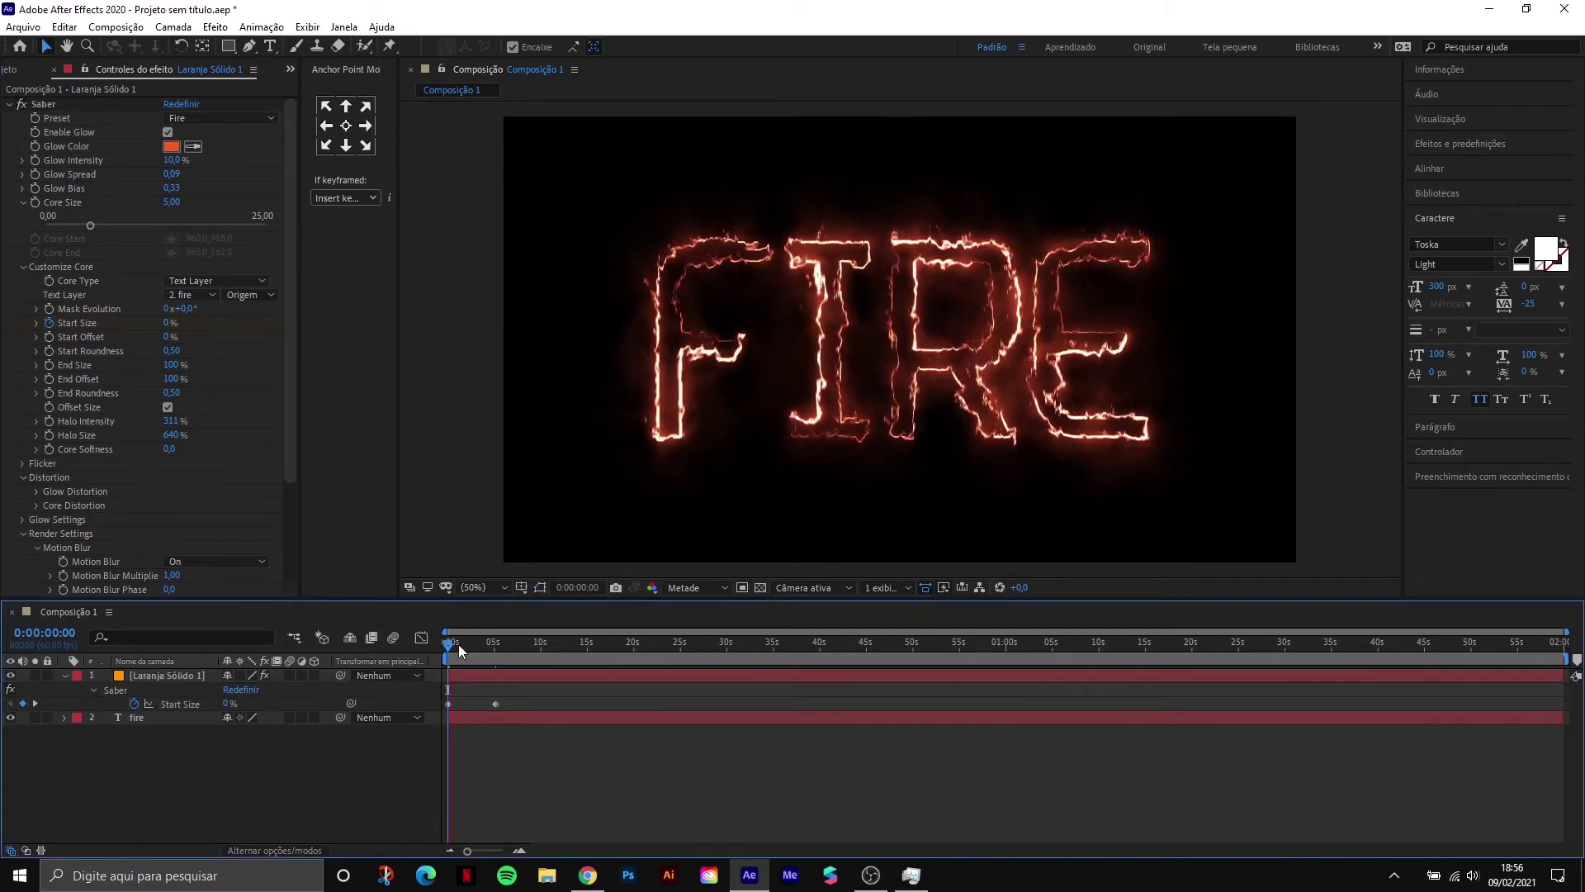
Ease both Start Size keyframes and stretch the easing influence in the speed graph.
left_click_drag(455, 642, 495, 651)
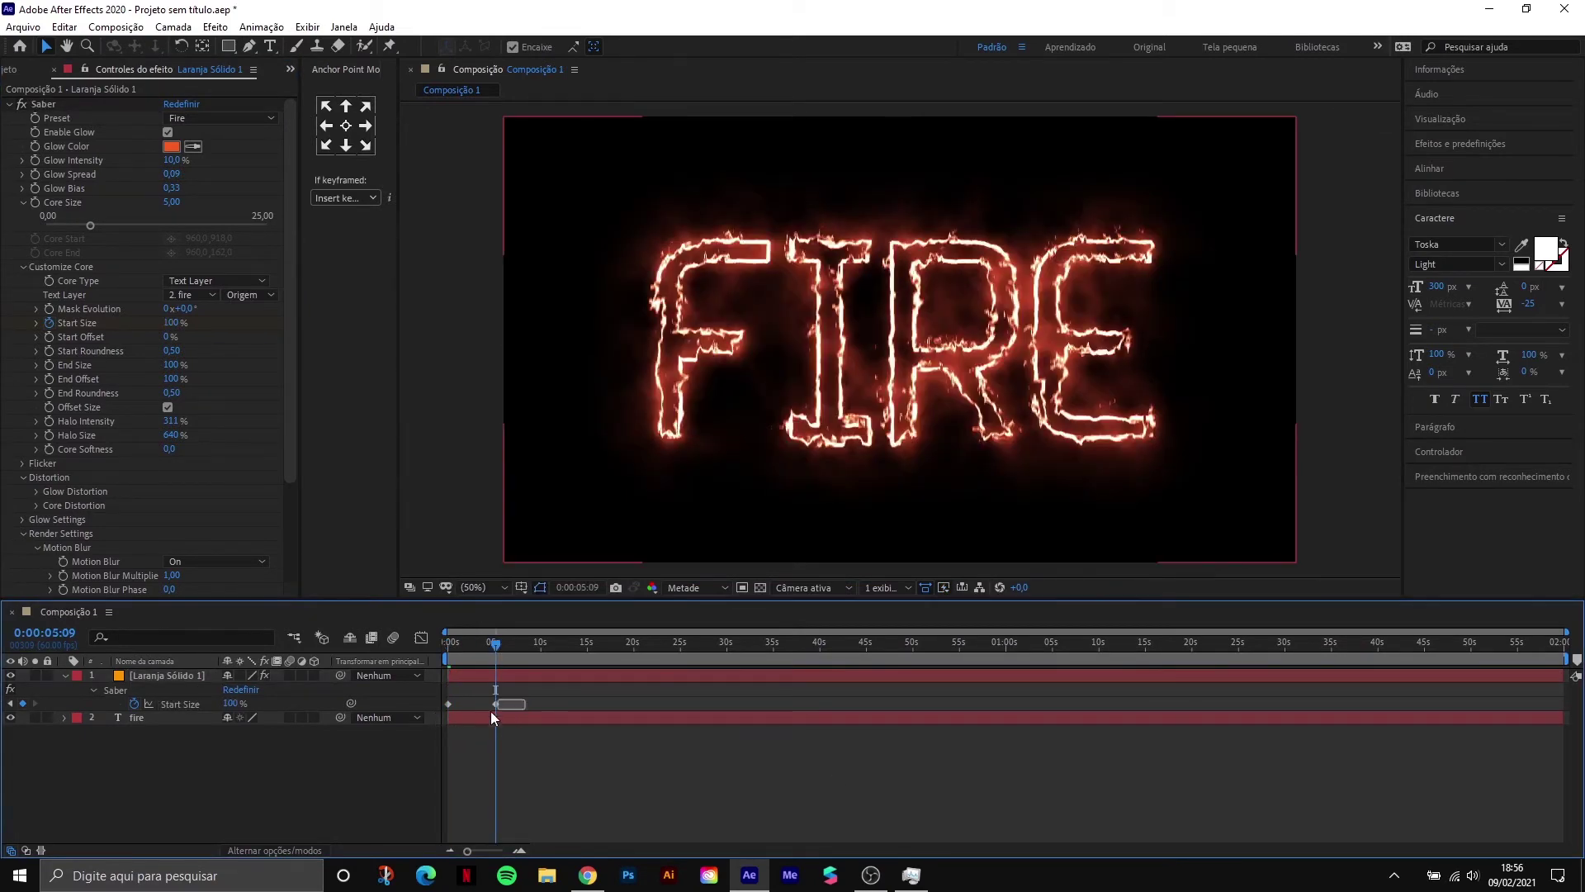
left_click_drag(514, 707, 441, 711)
key("equal")
key("equal")
key("equal")
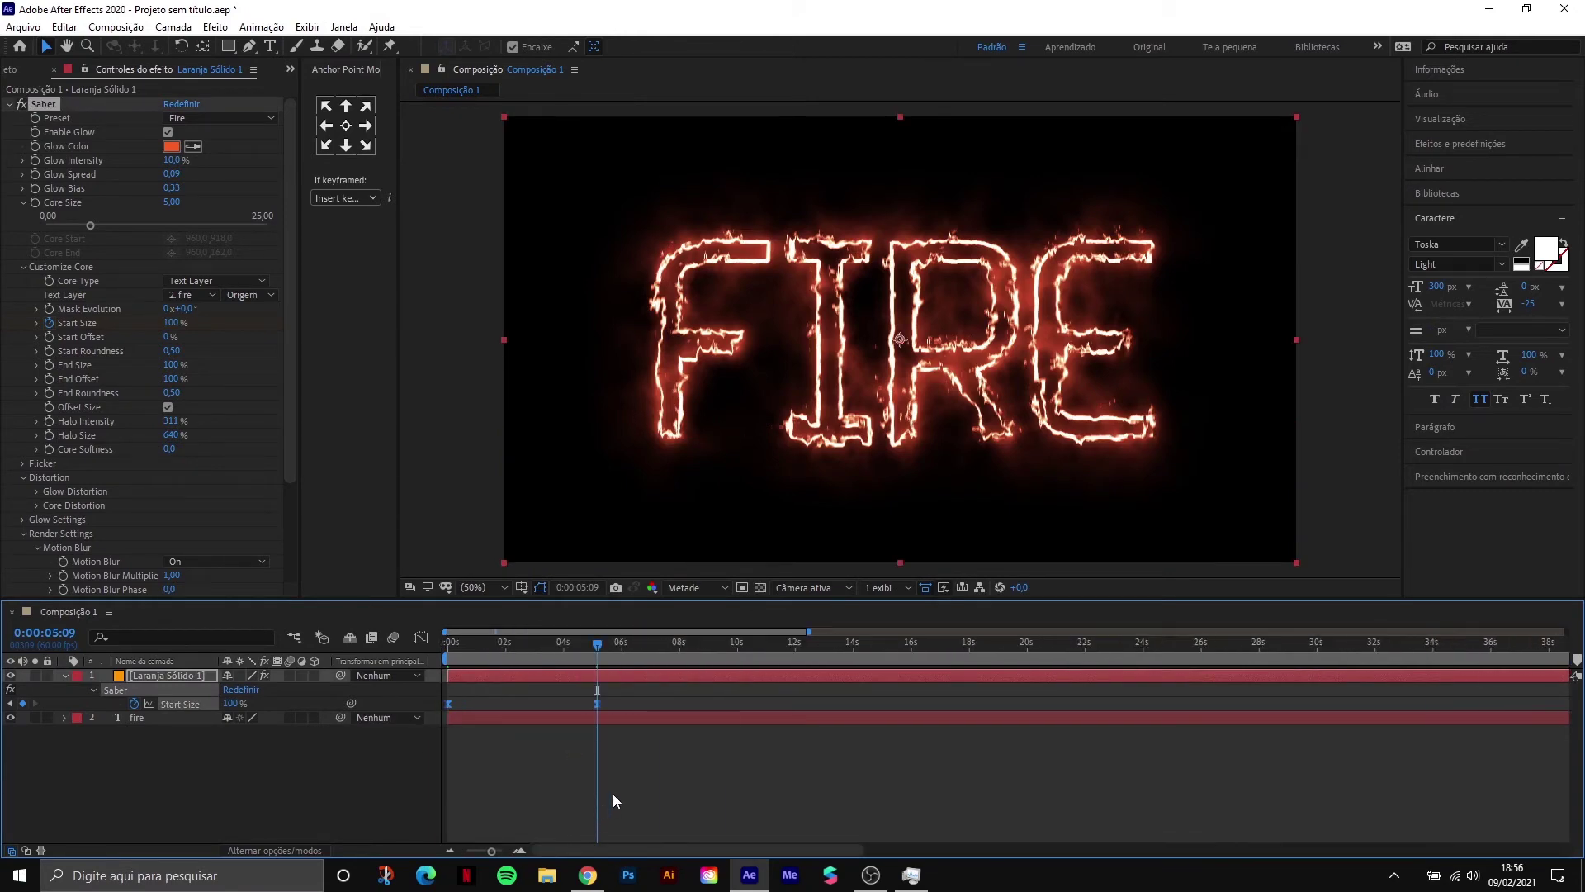
left_click_drag(596, 644, 563, 642)
key("k")
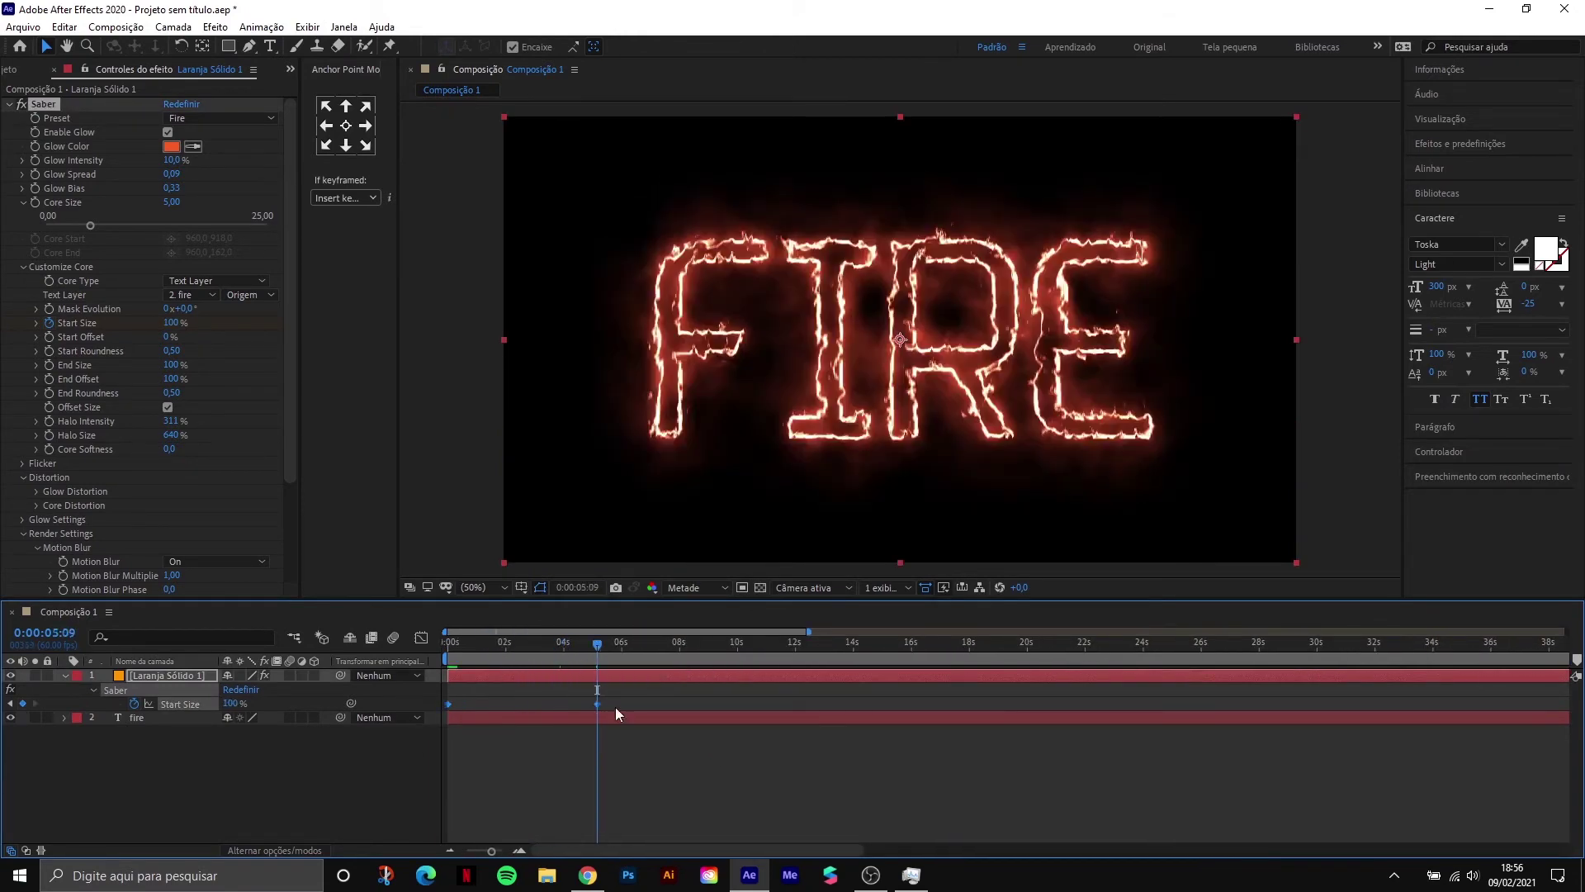
key("shift+F3")
left_click_drag(578, 807, 535, 804)
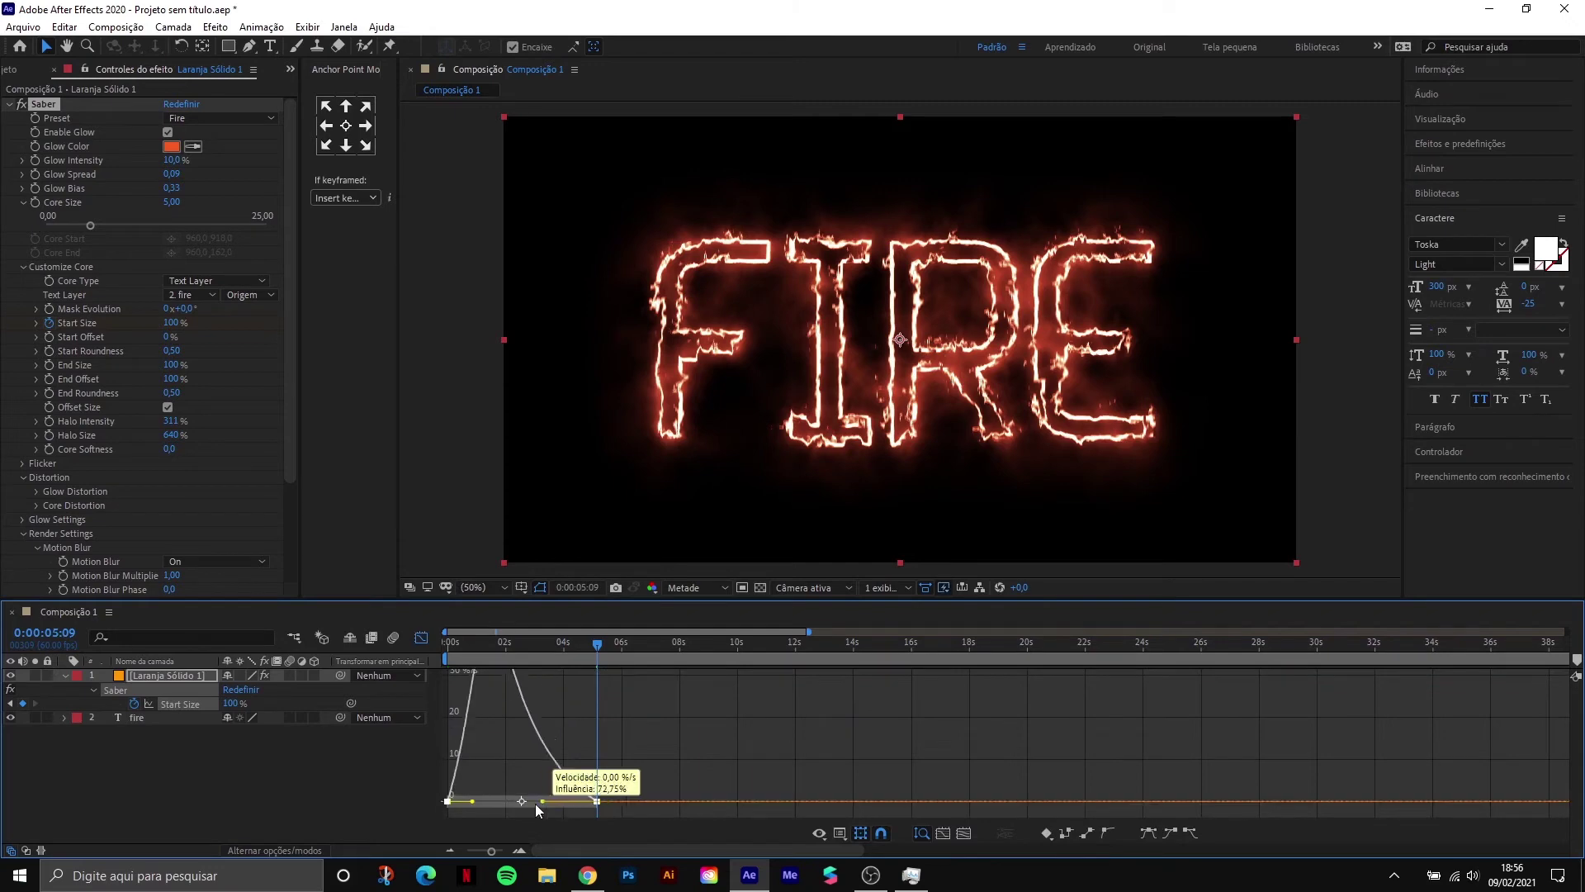
left_click(421, 637)
left_click_drag(597, 643, 573, 643)
key("Home")
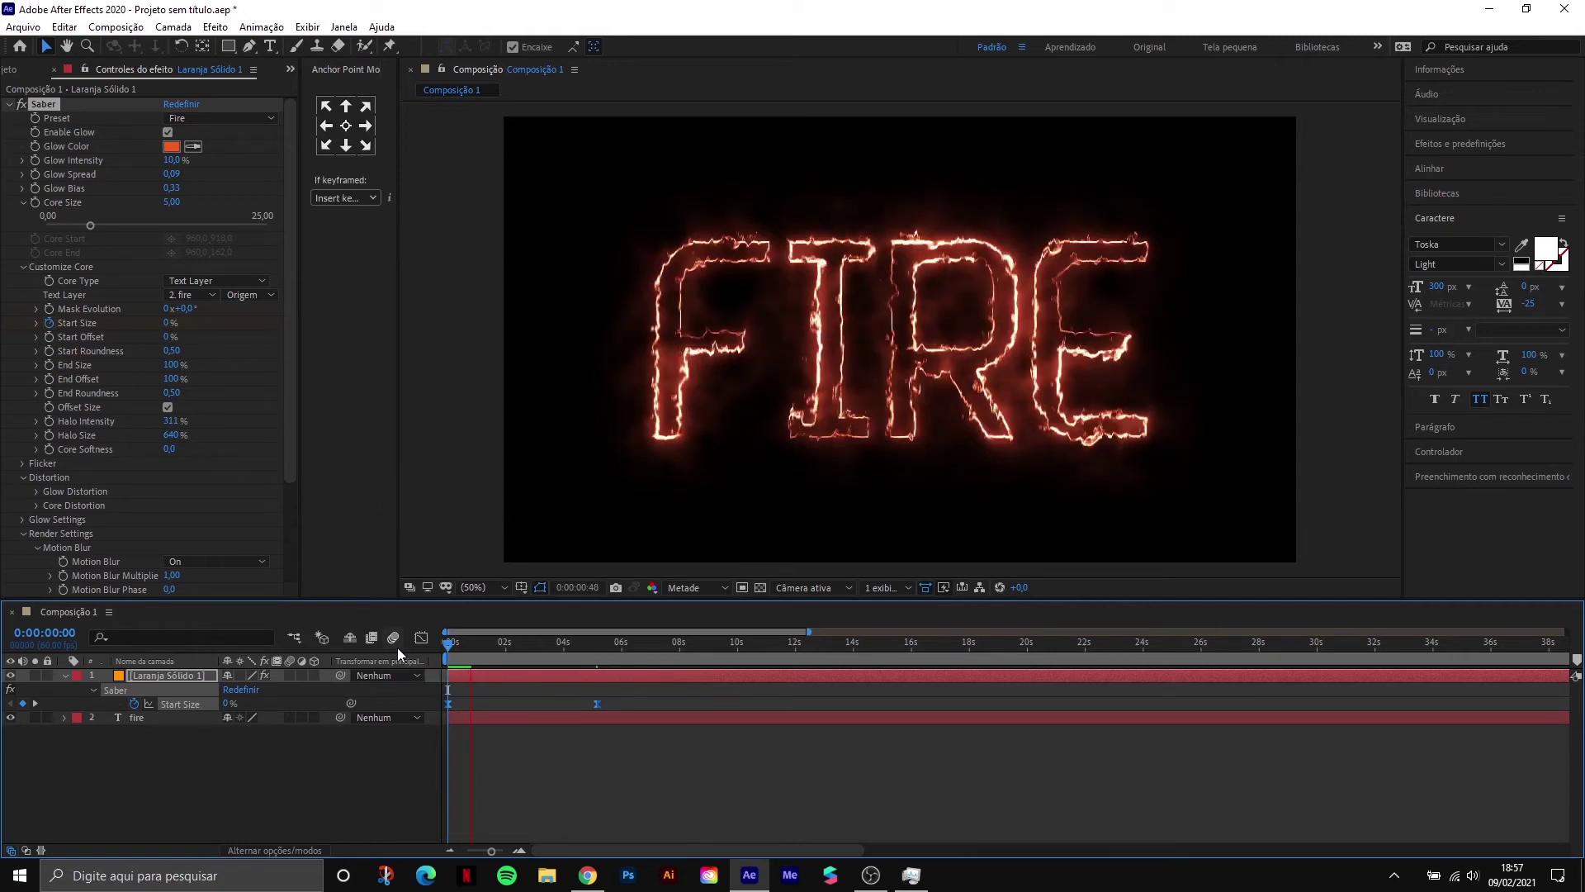
Stop the preview and show only the solid layer's keyframed properties.
key("space")
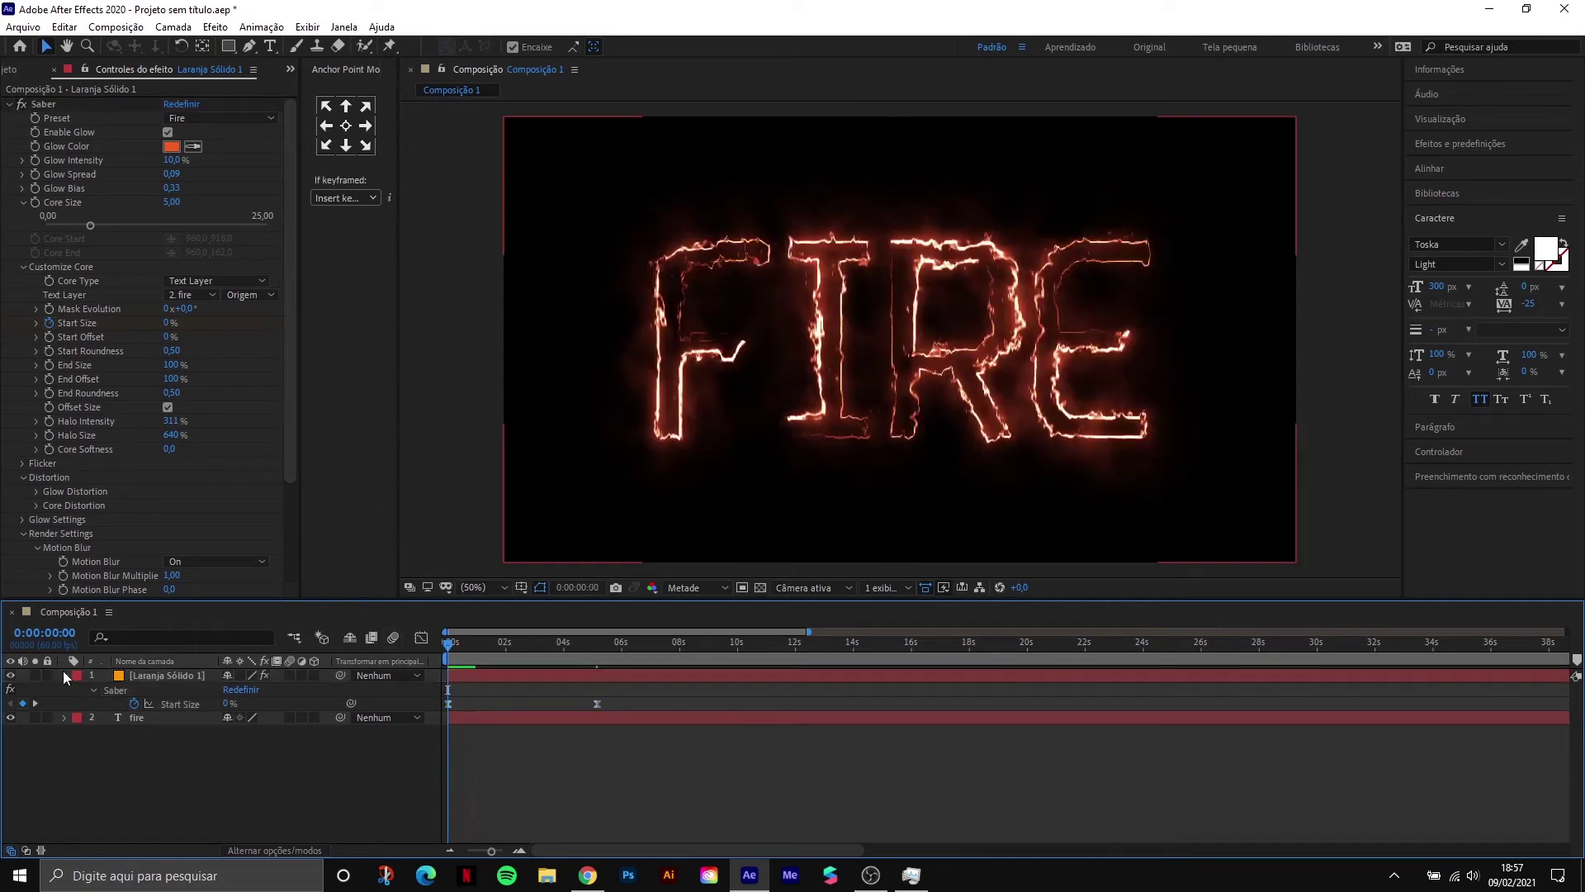
left_click(64, 676)
left_click(168, 676)
key("u")
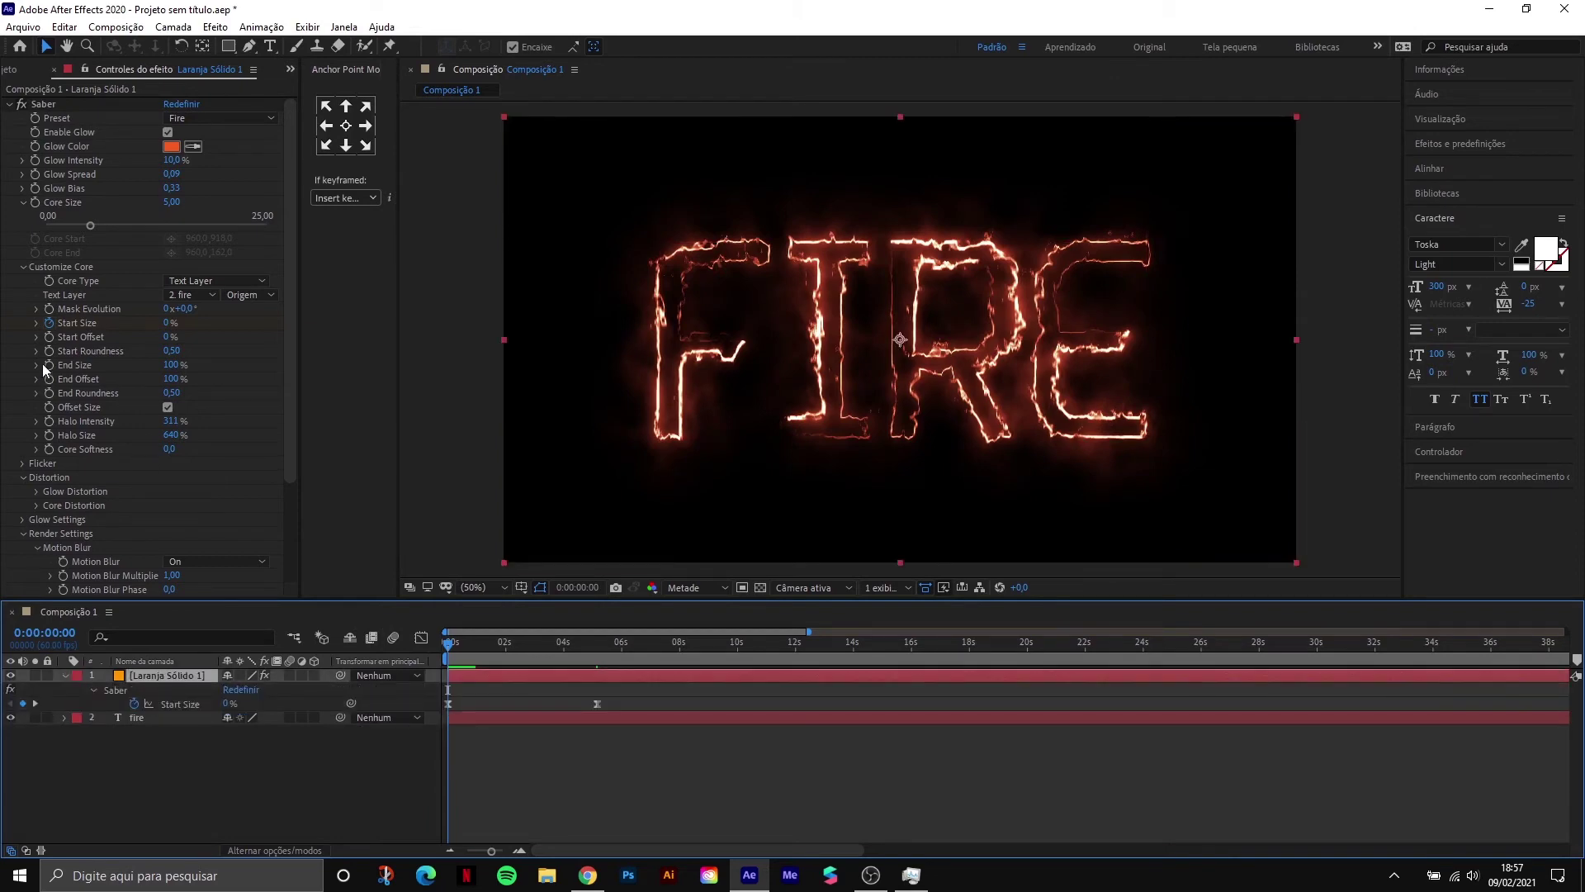
Keyframe End Size at 100% near 3:20 and 0% at the start.
left_click(43, 363)
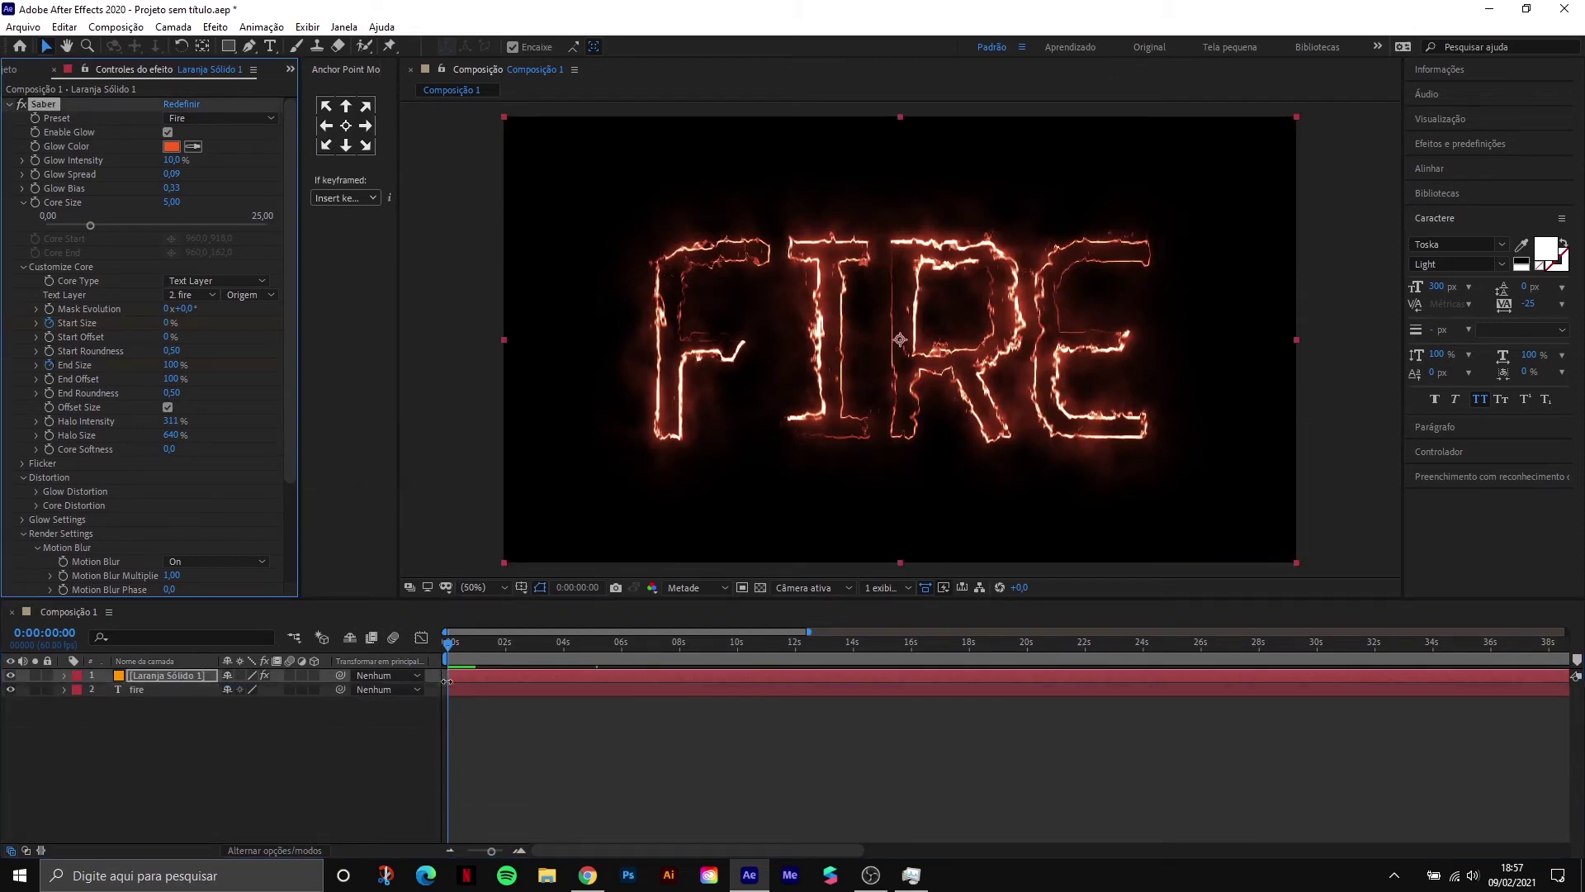
left_click(479, 643)
left_click(541, 643)
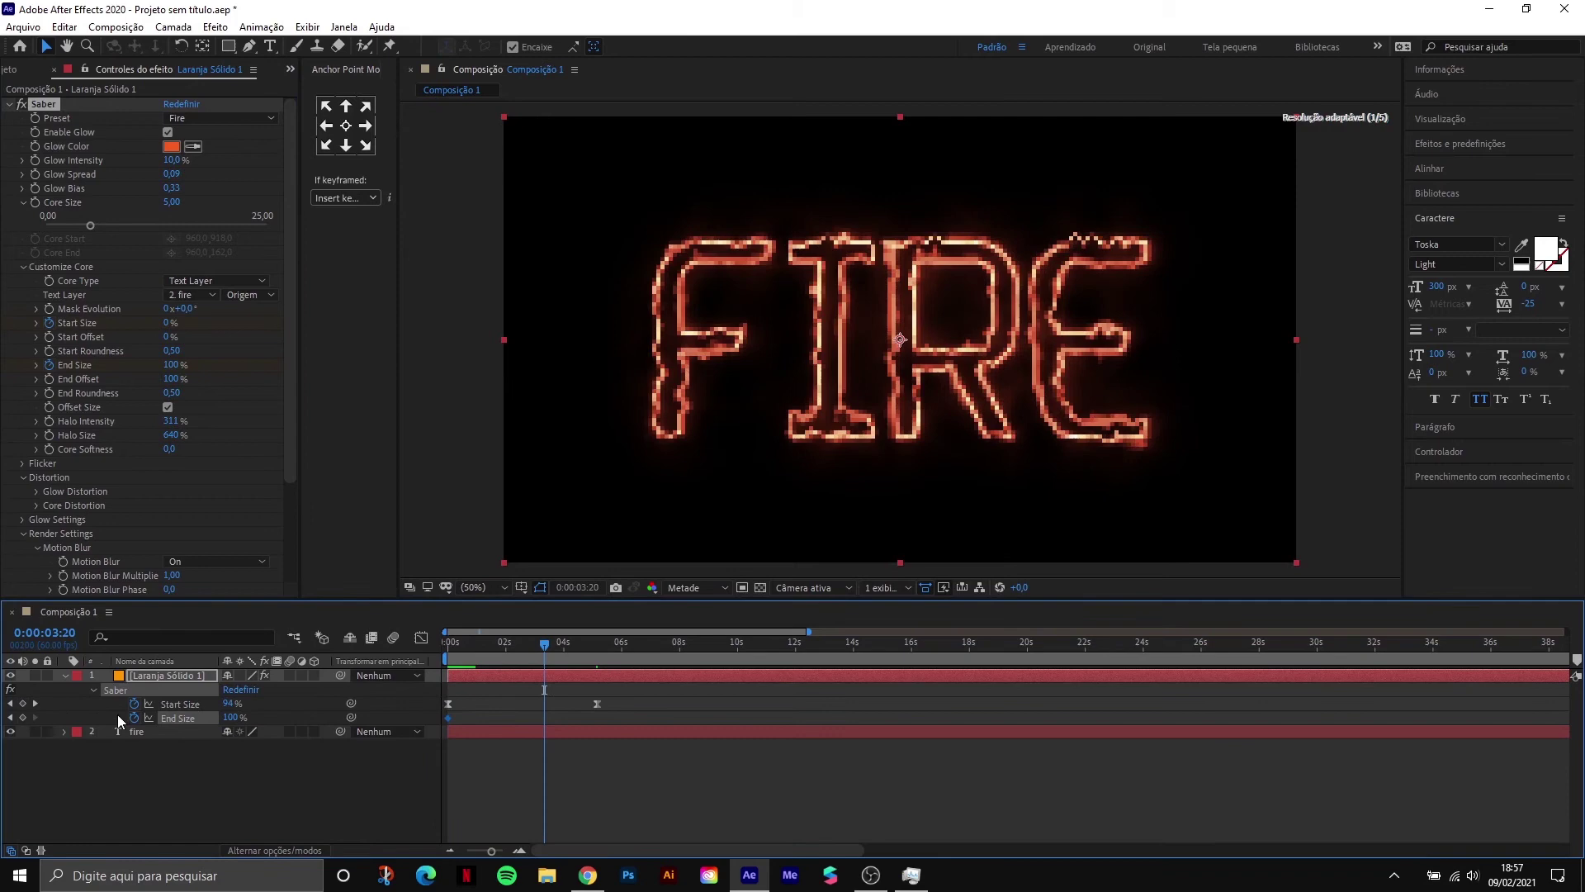
left_click(22, 717)
key("Home")
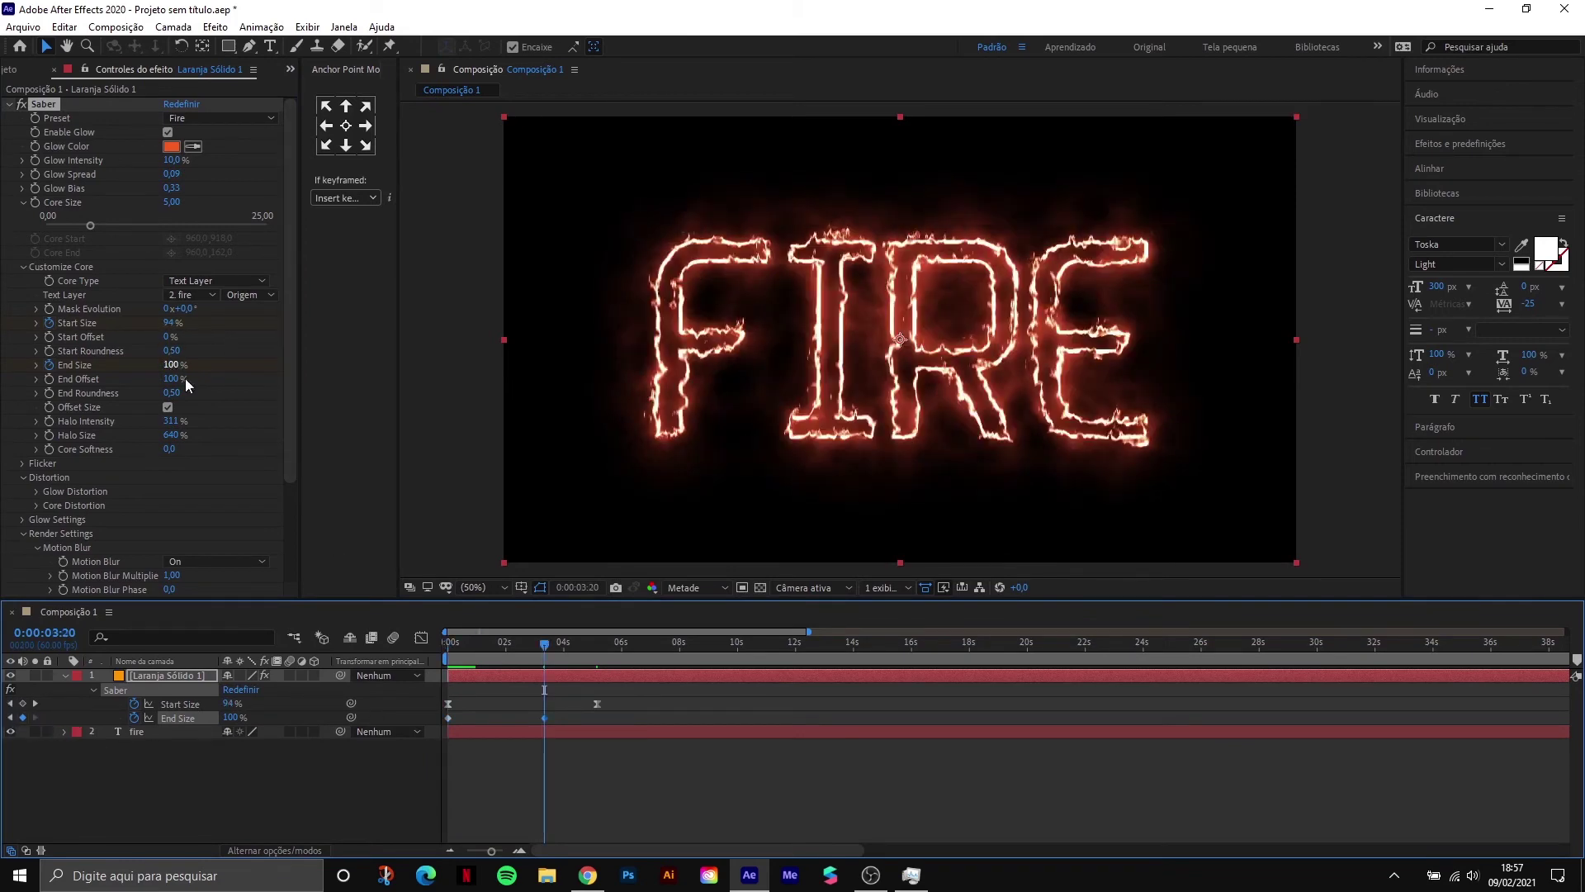
left_click_drag(171, 364, 124, 364)
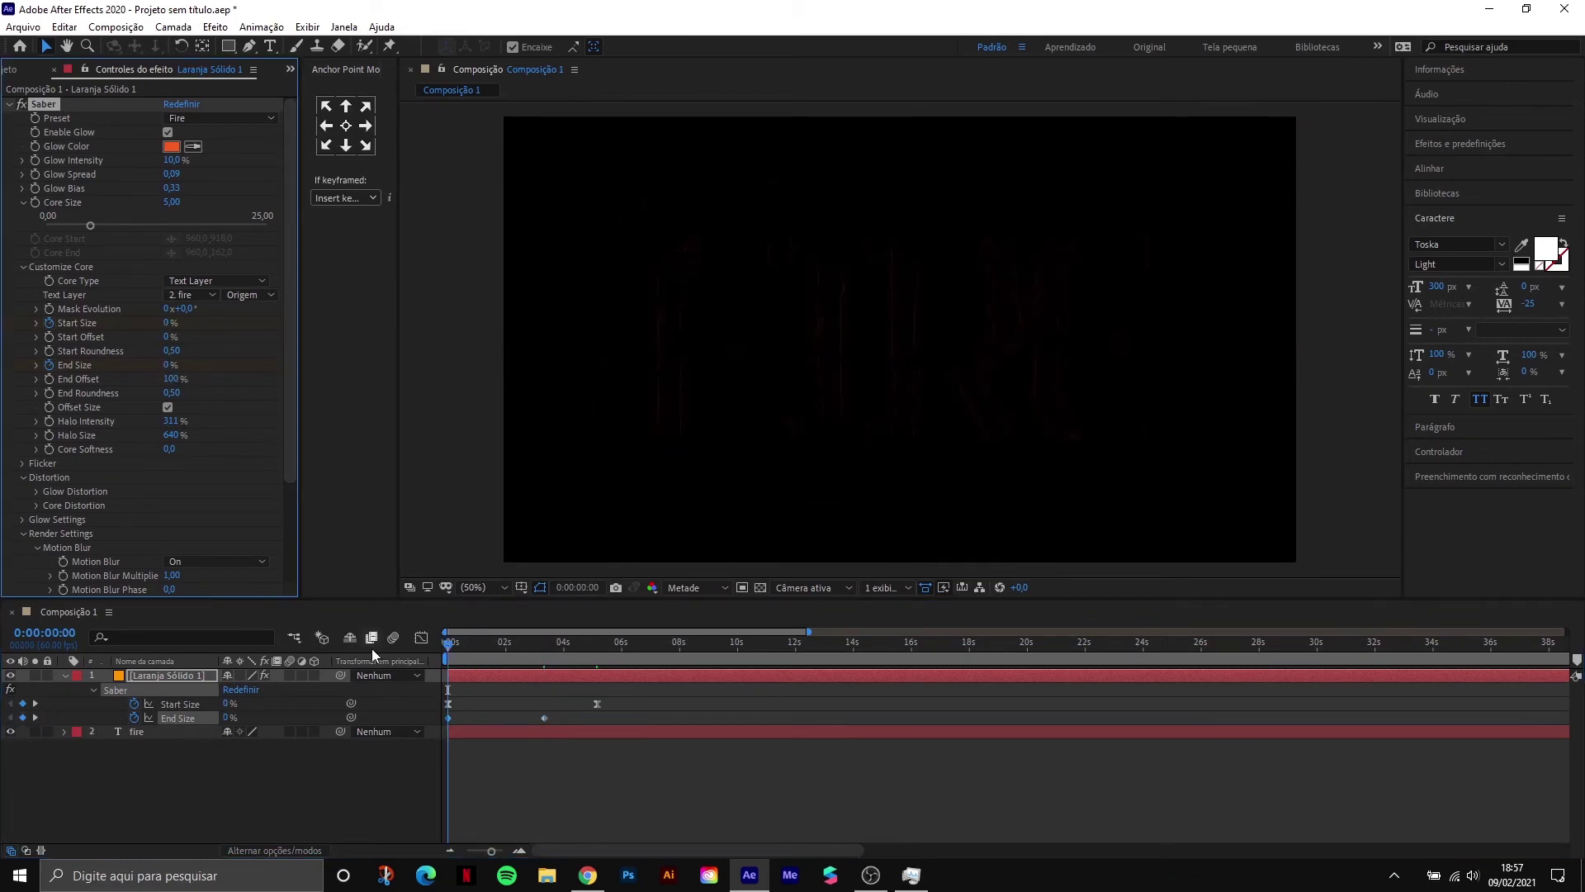